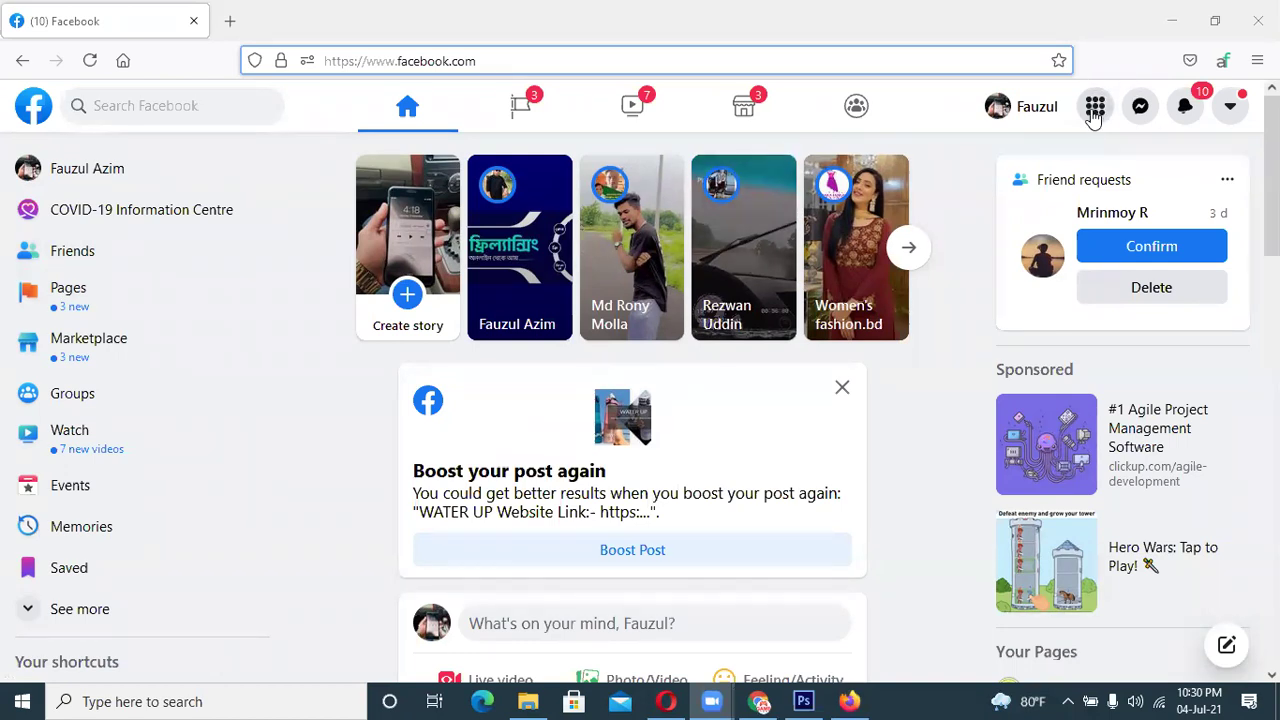
Start creating a new Facebook Page and enter "Earning Tech" as its name
{"action": "left_click", "coordinate": [1093, 115]}
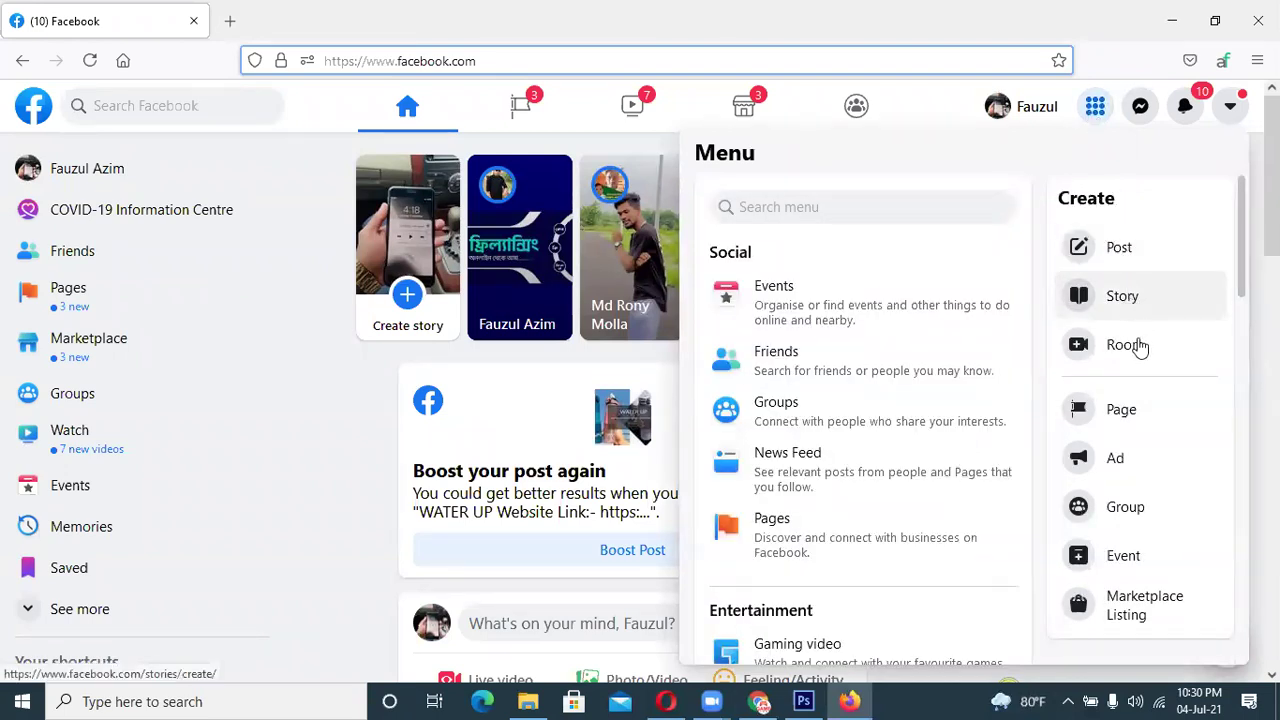
{"action": "left_click", "coordinate": [1112, 424]}
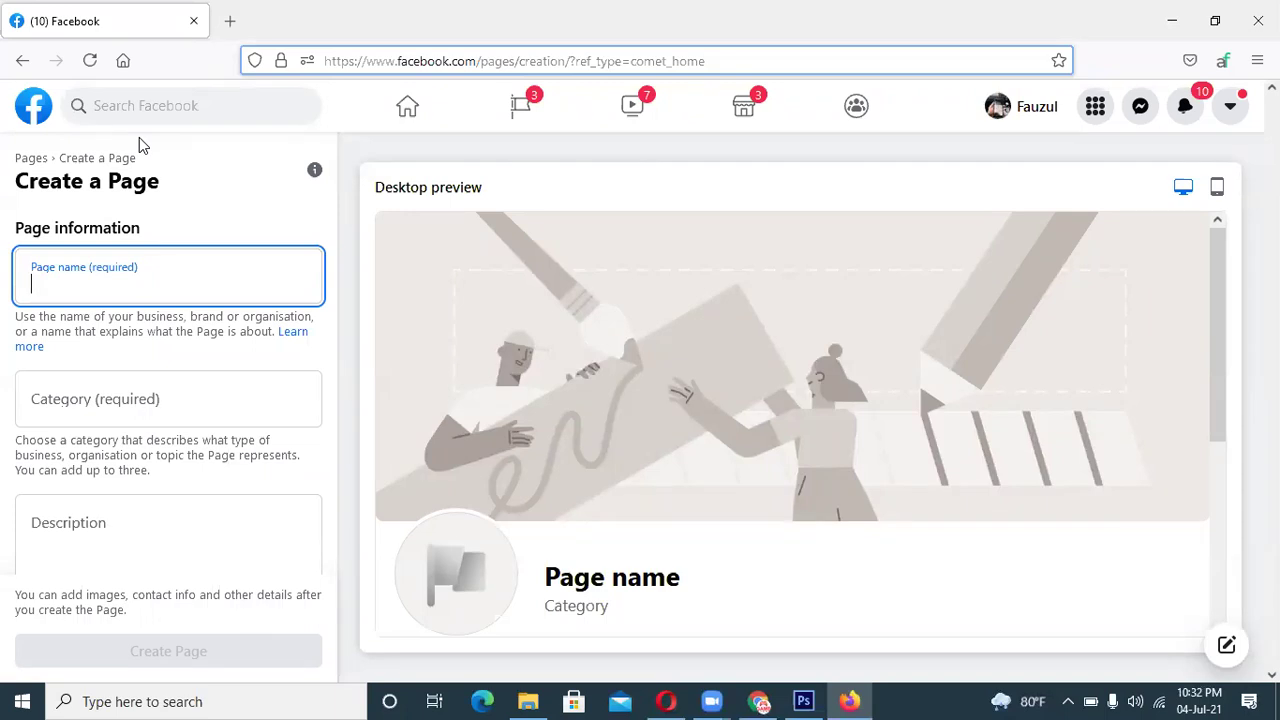
{"action": "type", "text": "O"}
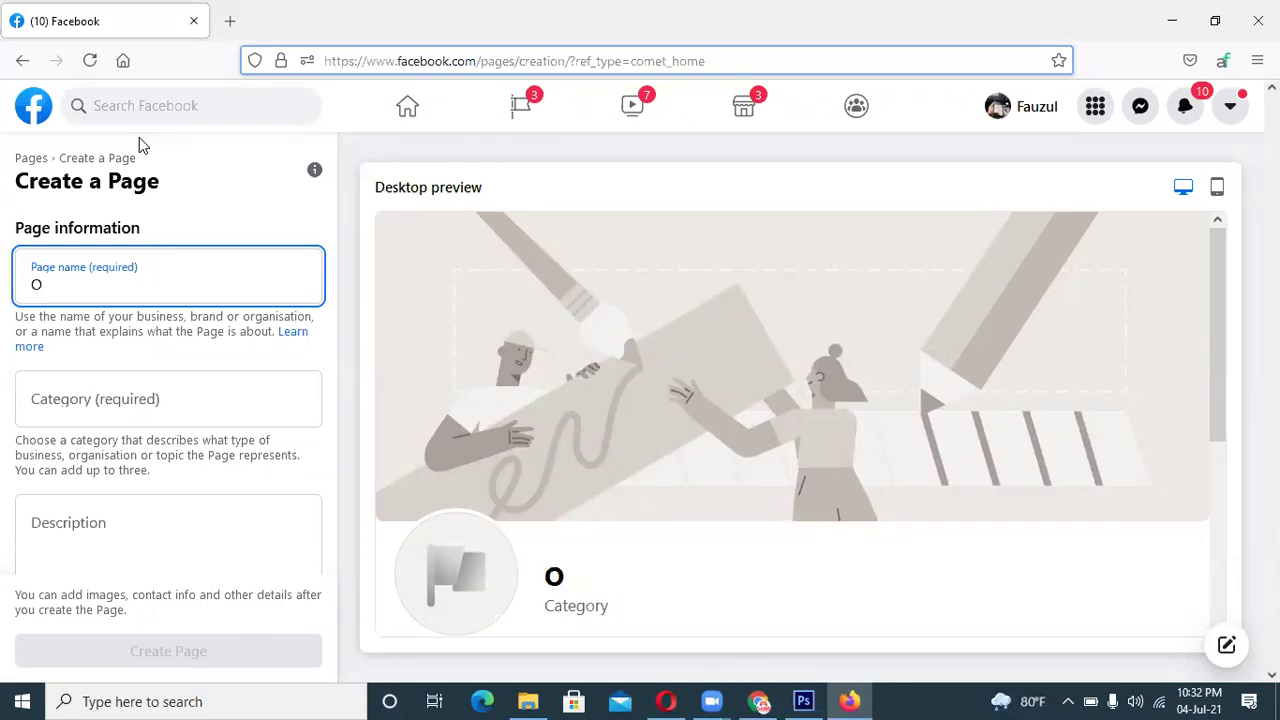
{"action": "key", "text": "BackSpace"}
{"action": "type", "text": "Earning "}
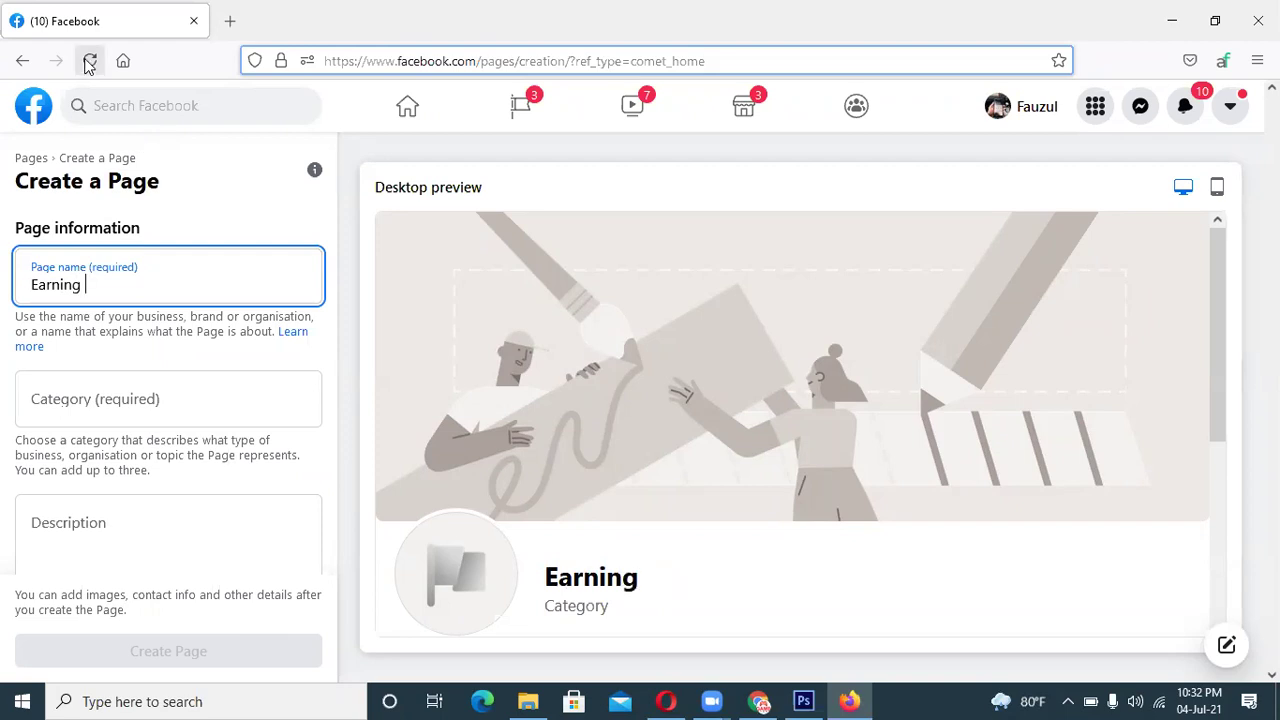
{"action": "type", "text": "Tech"}
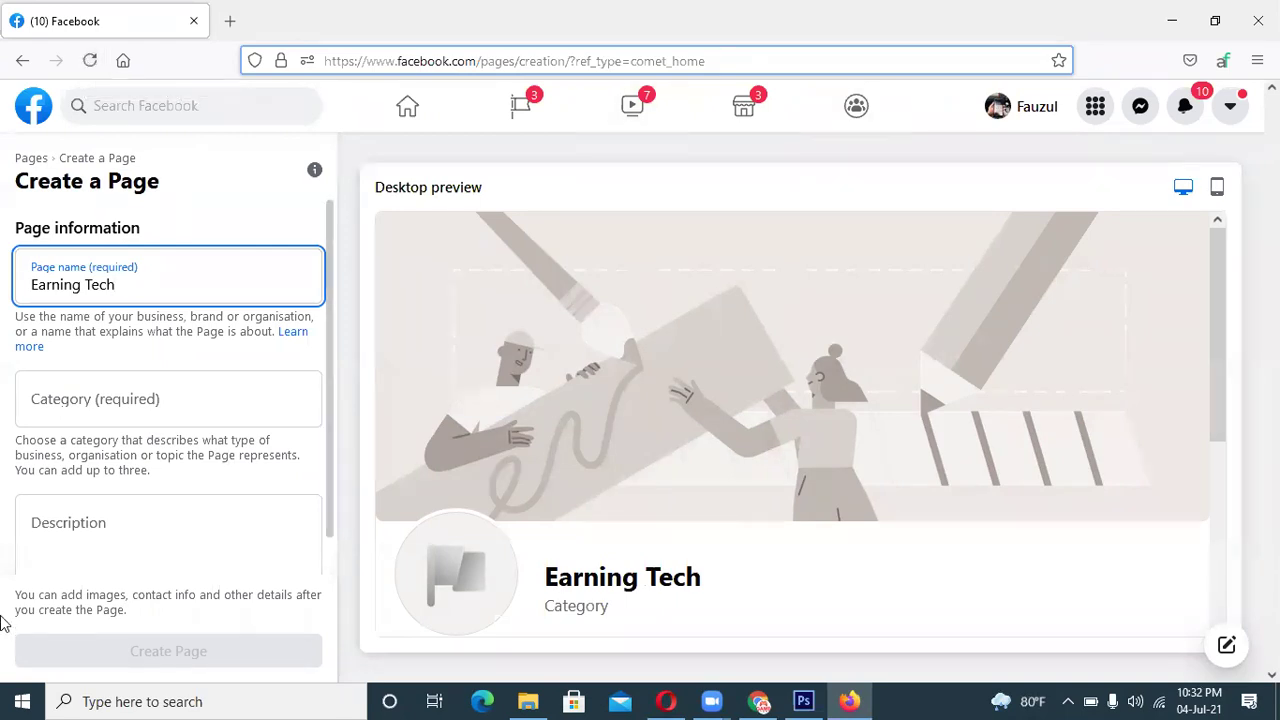
Replace the Page name with "Outsourcing Tech"
{"action": "left_click_drag", "start_coordinate": [127, 286], "coordinate": [10, 287]}
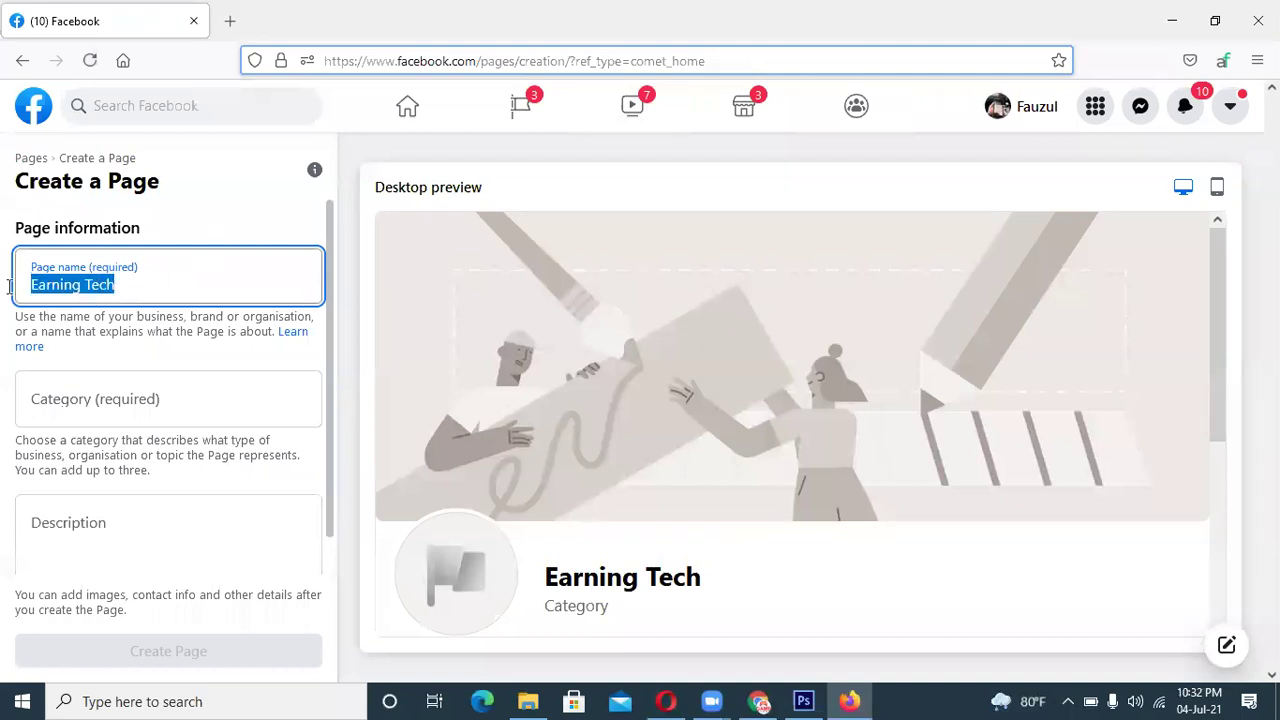
{"action": "key", "text": "BackSpace"}
{"action": "type", "text": "Ou"}
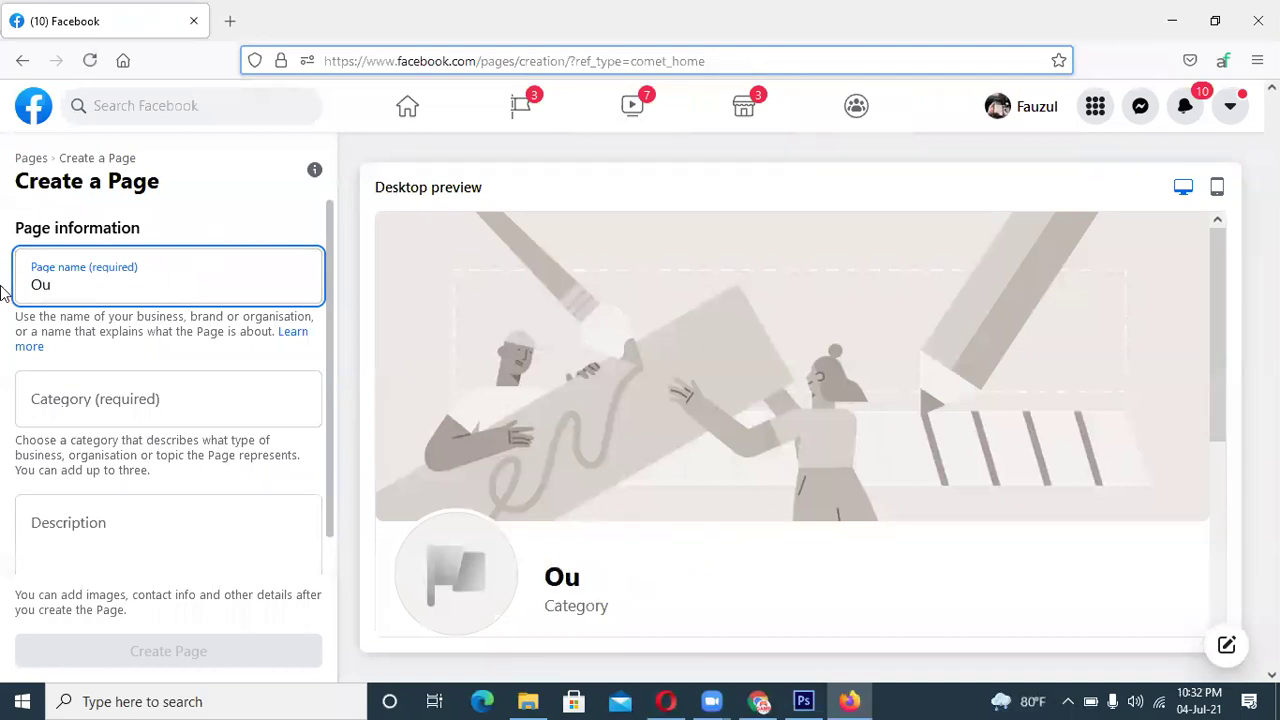
{"action": "type", "text": "tsourc"}
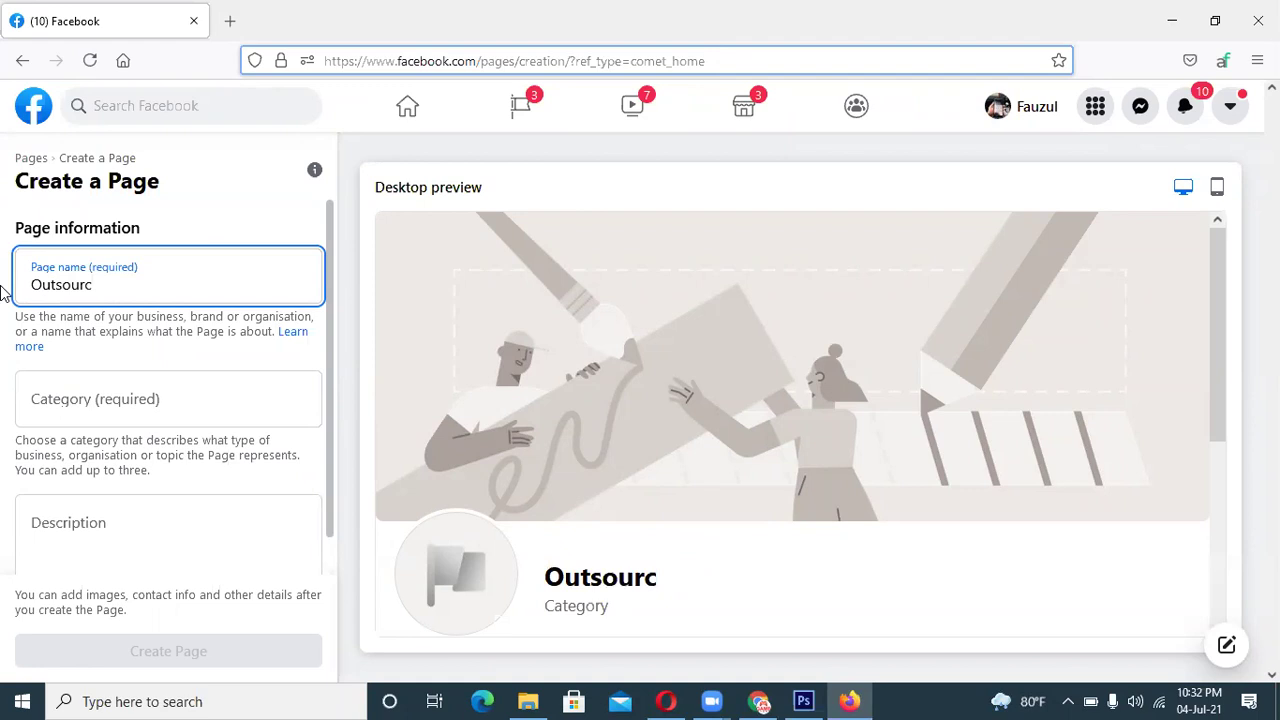
{"action": "type", "text": "ing Tech"}
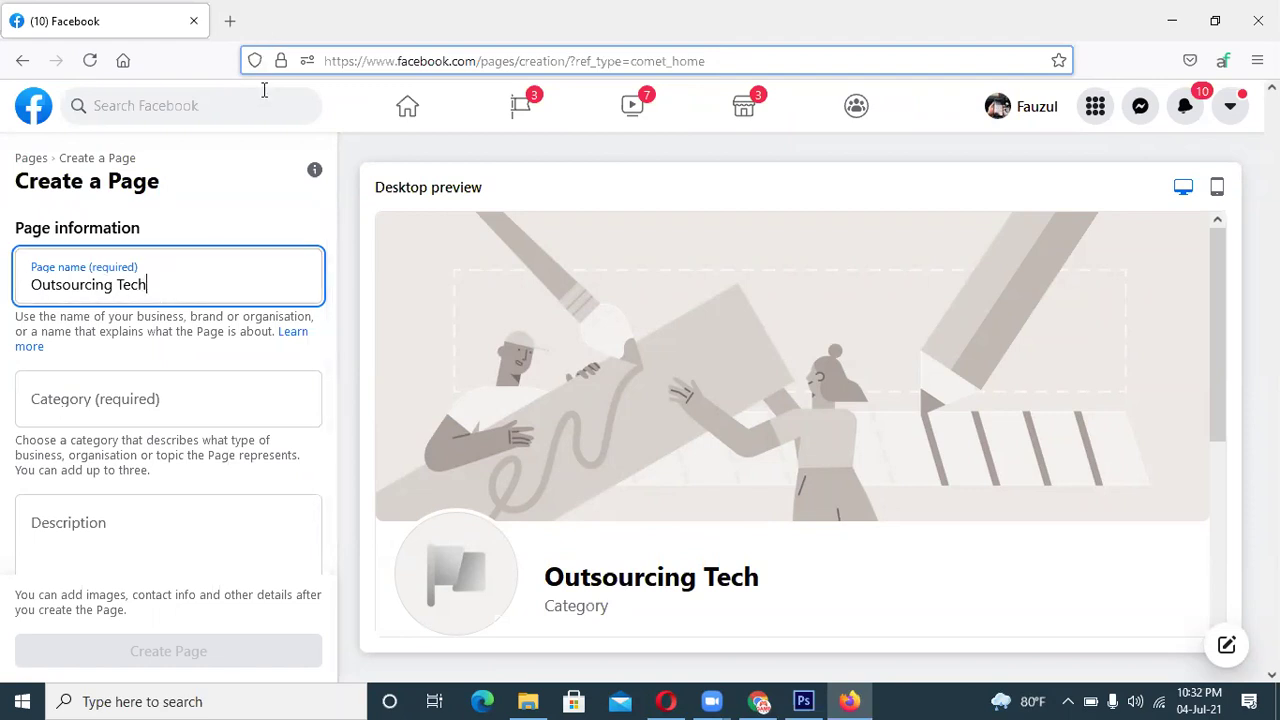
Open Facebook in a new browser tab, search for "freelancing" and limit the results to Pages
{"action": "left_click", "coordinate": [230, 21]}
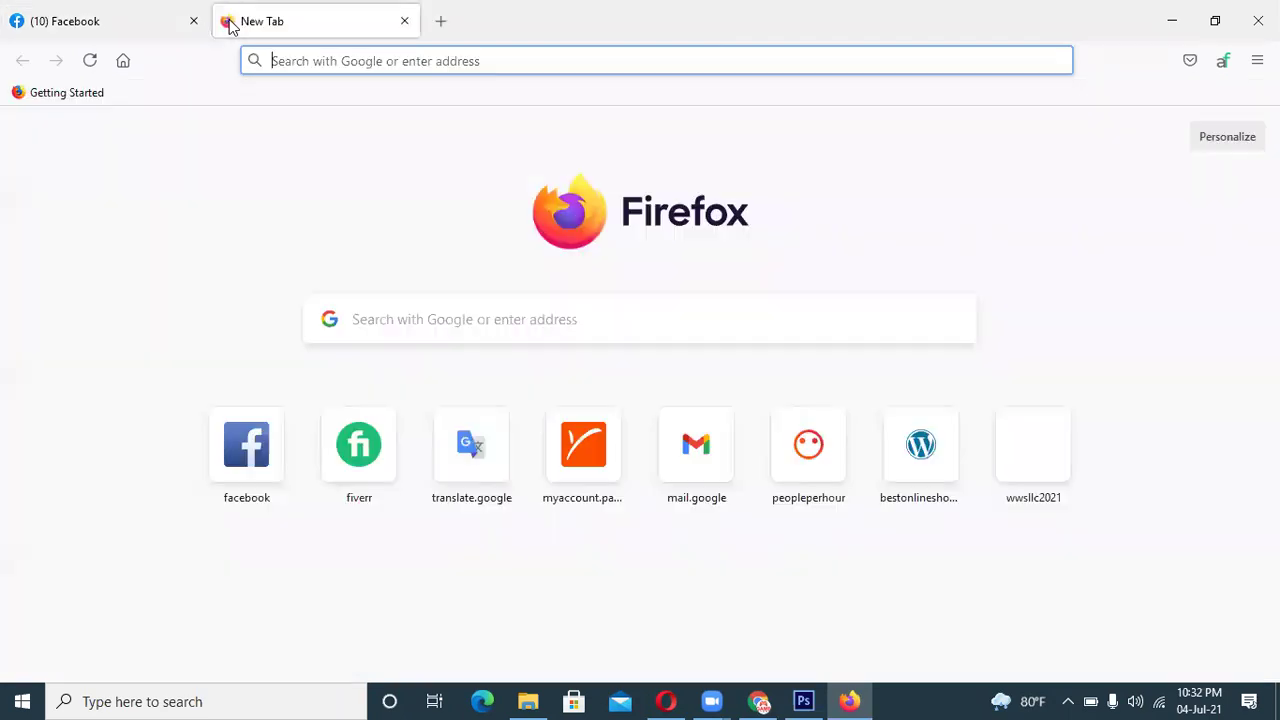
{"action": "left_click", "coordinate": [240, 480]}
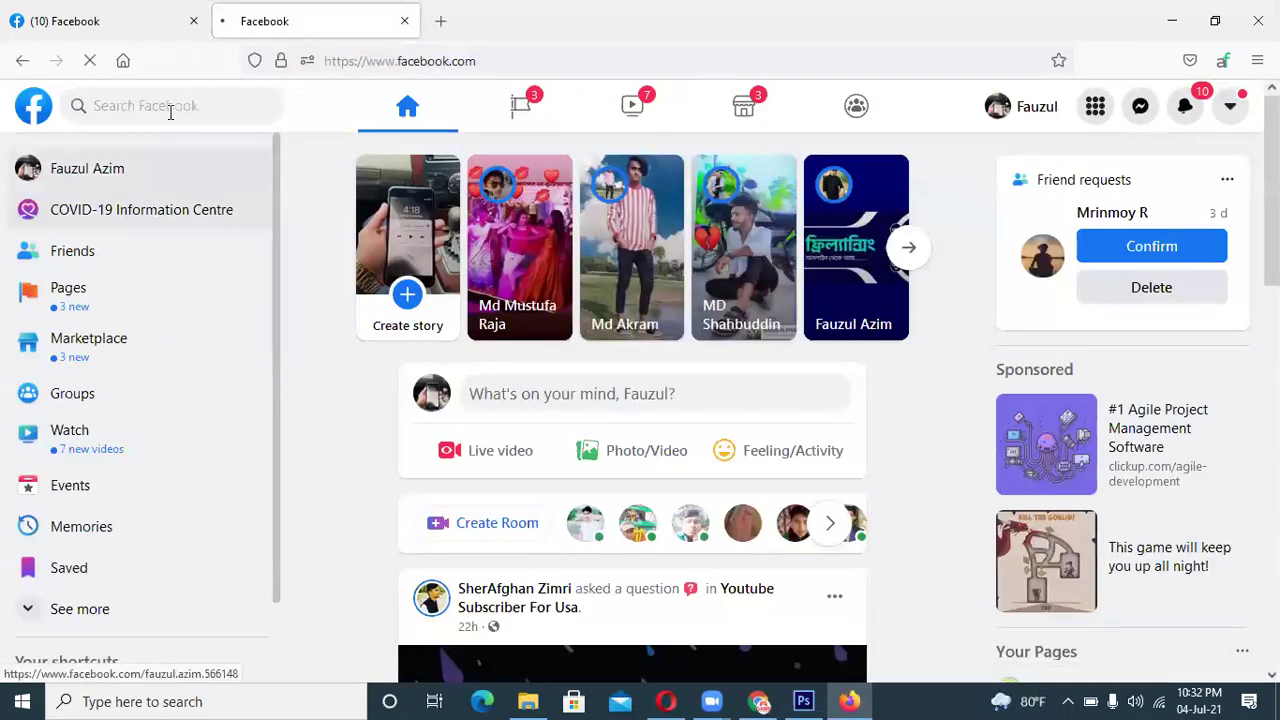
{"action": "left_click", "coordinate": [170, 108]}
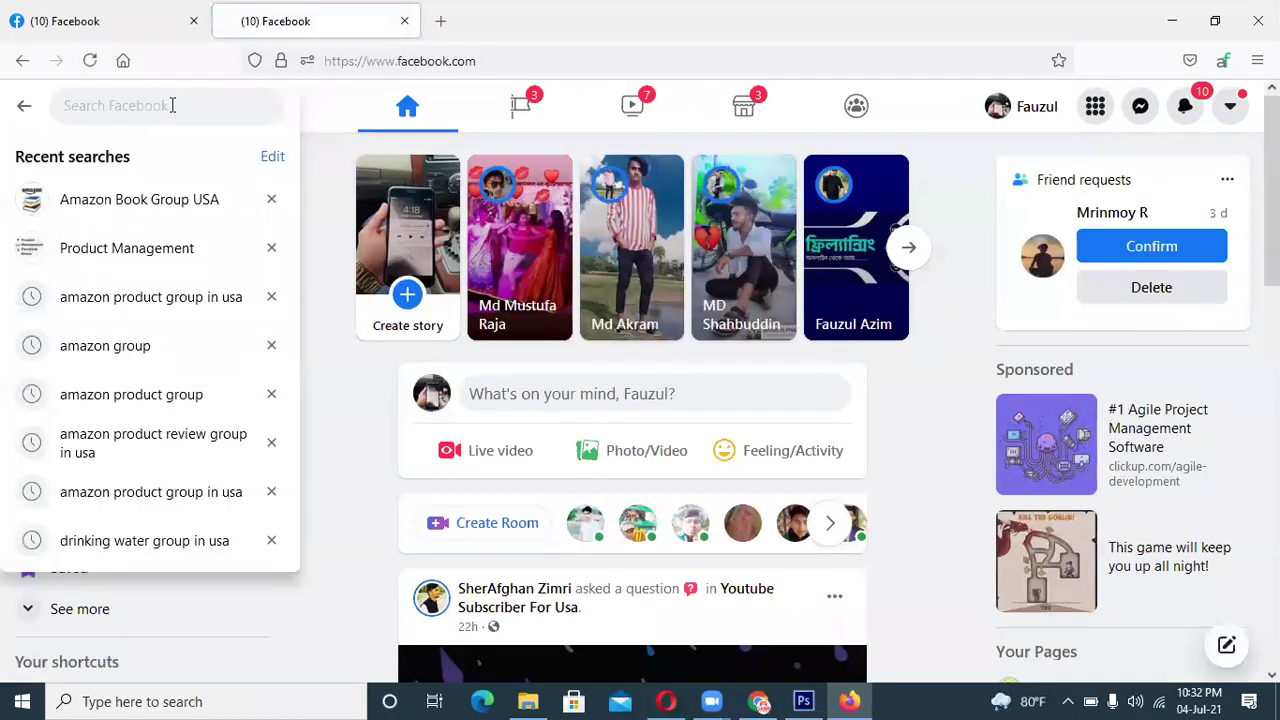
{"action": "type", "text": "freelancing"}
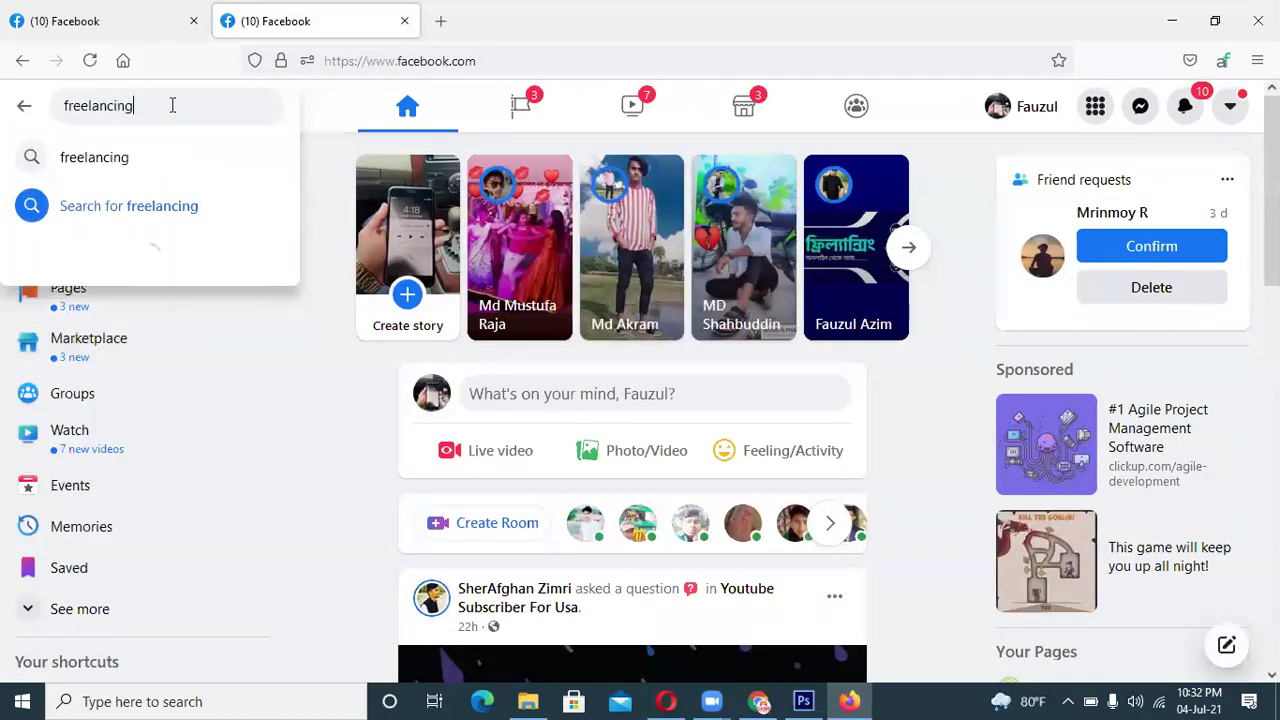
{"action": "key", "text": "Return"}
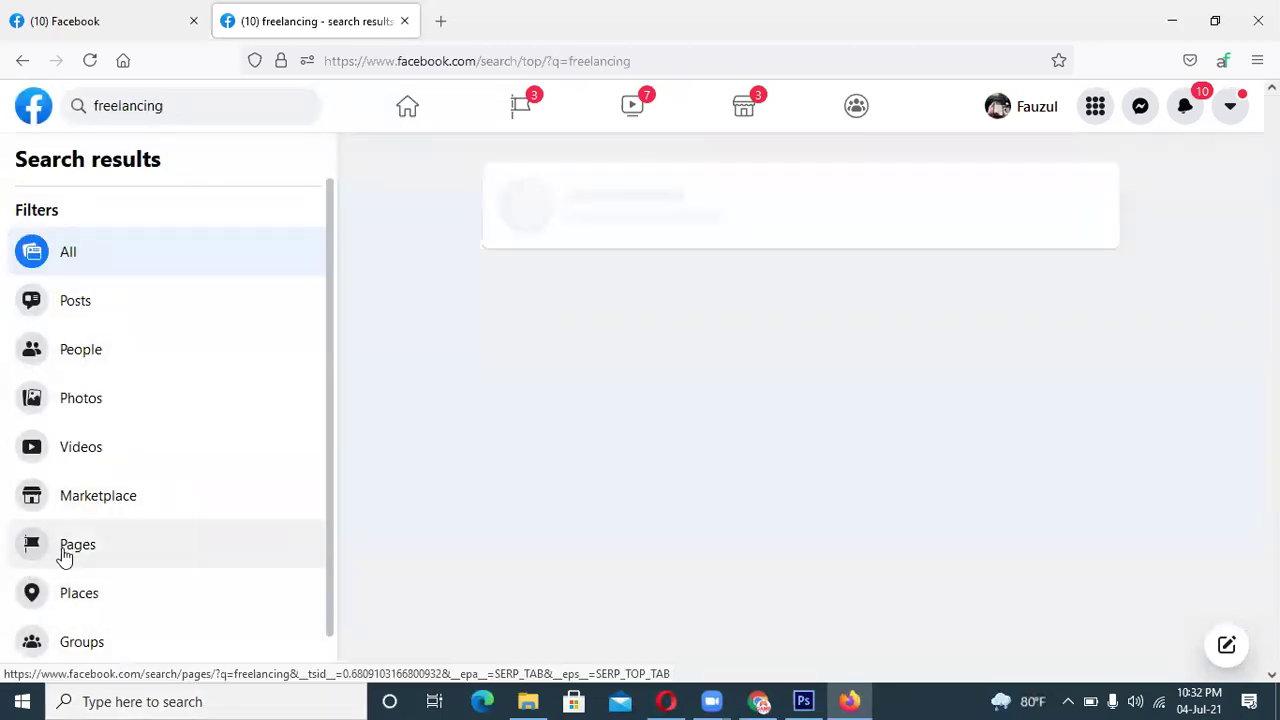
{"action": "left_click", "coordinate": [70, 556]}
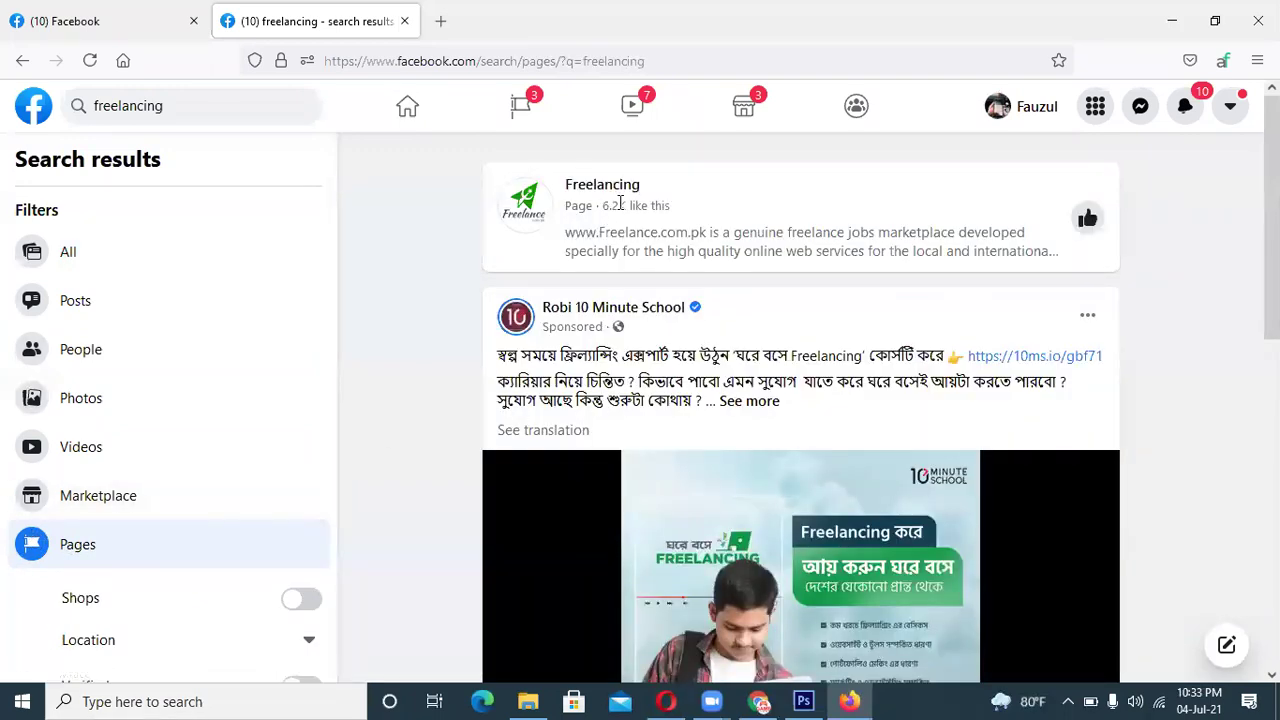
Look through the existing freelancing Pages, examining their names, like counts and descriptions
{"action": "mouse_move", "coordinate": [609, 194]}
{"action": "scroll", "coordinate": [800, 400], "scroll_direction": "down", "scroll_amount": 7}
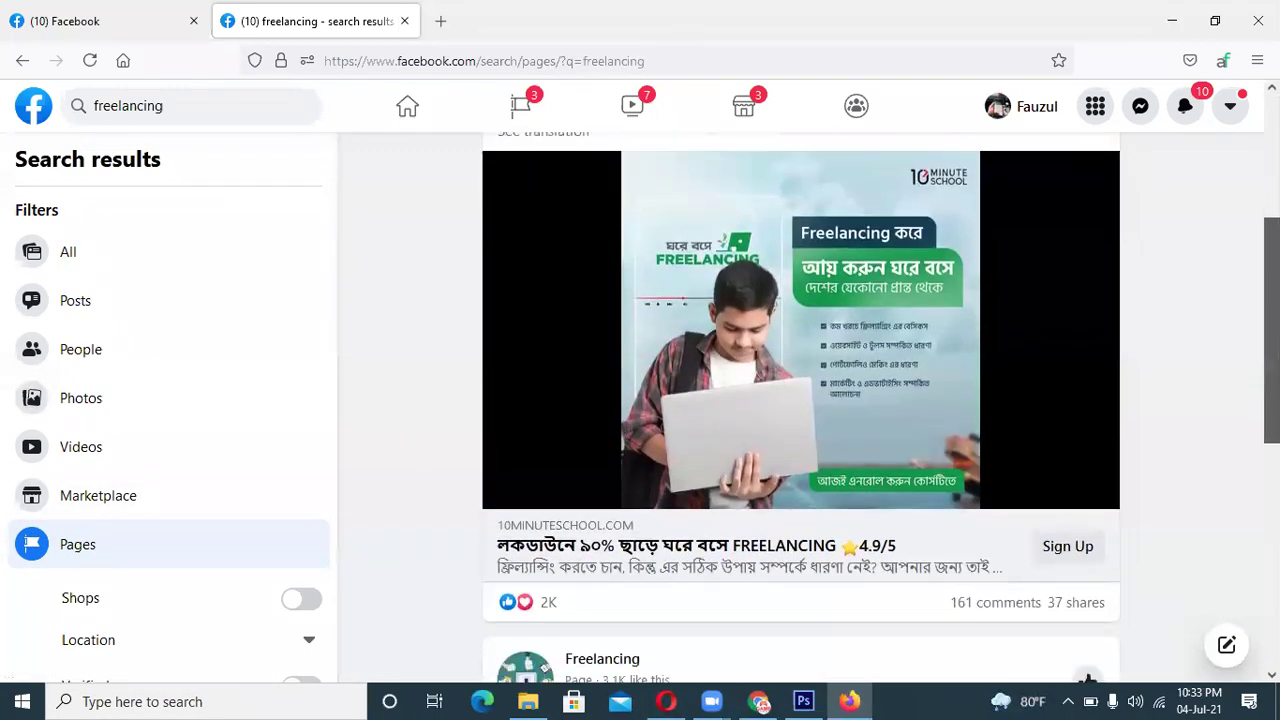
{"action": "scroll", "coordinate": [629, 377], "scroll_direction": "down", "scroll_amount": 4}
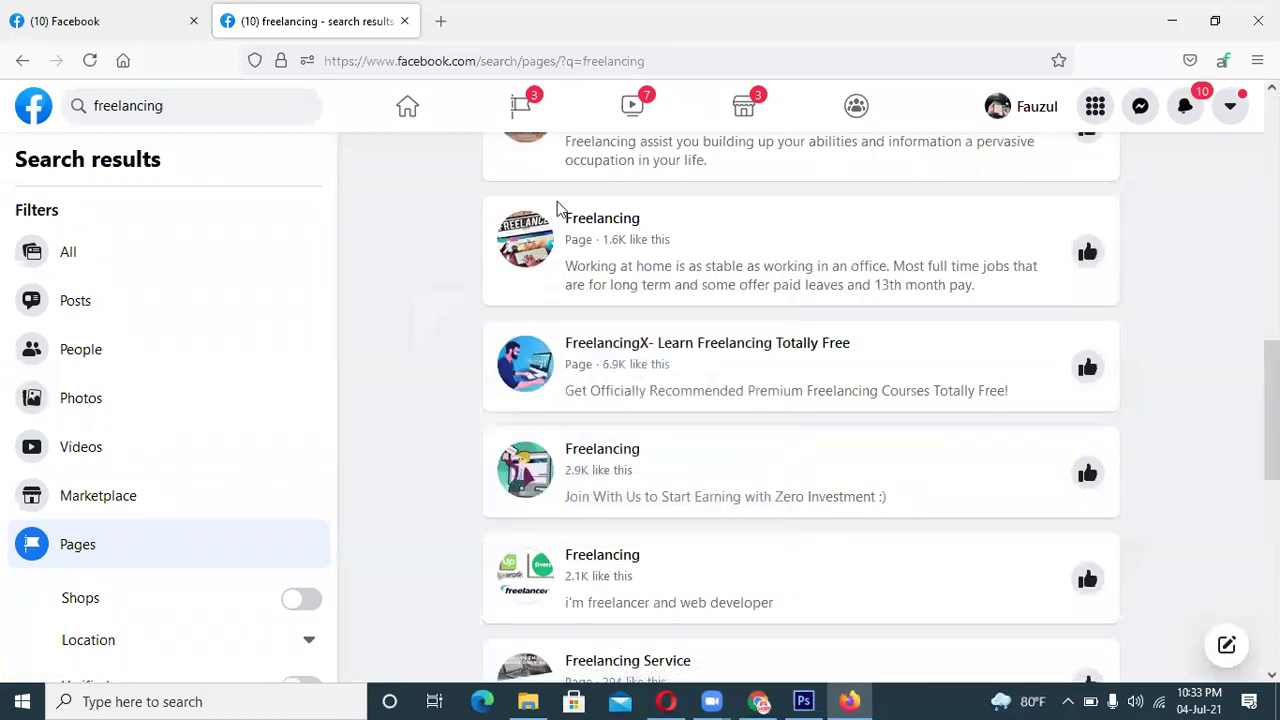
{"action": "scroll", "coordinate": [850, 345], "scroll_direction": "down", "scroll_amount": 1}
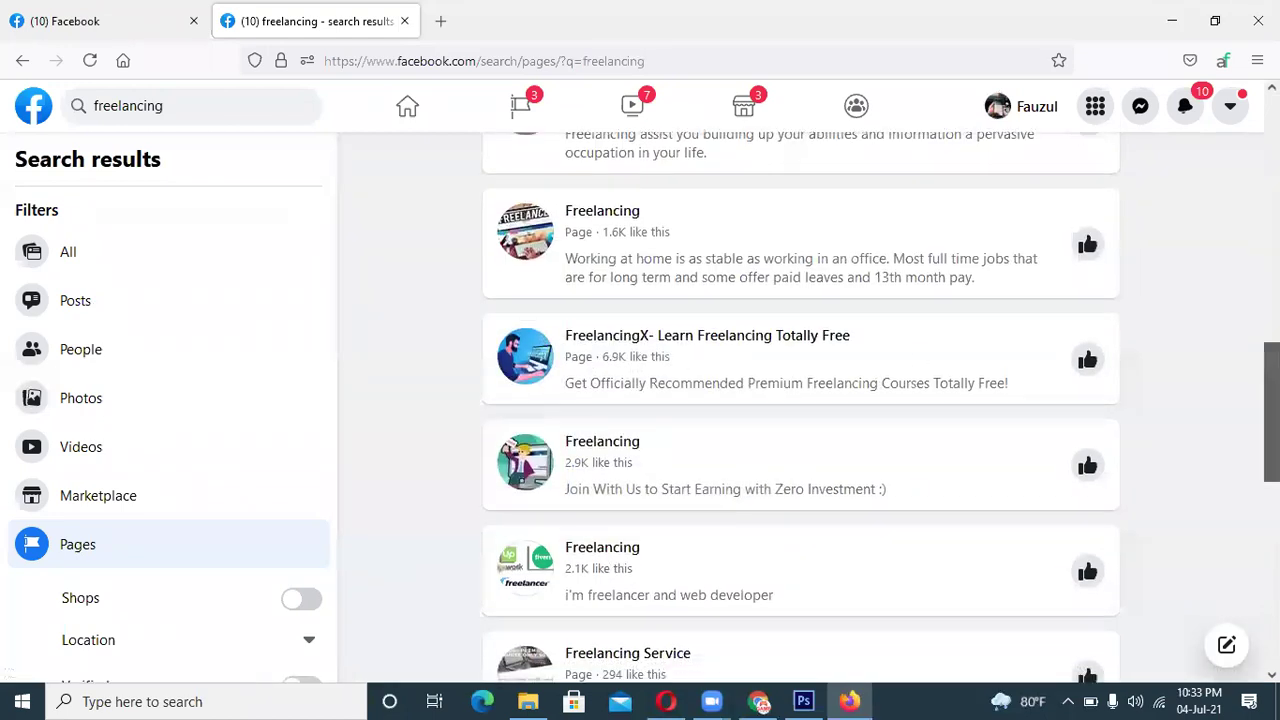
{"action": "scroll", "coordinate": [689, 394], "scroll_direction": "down", "scroll_amount": 3}
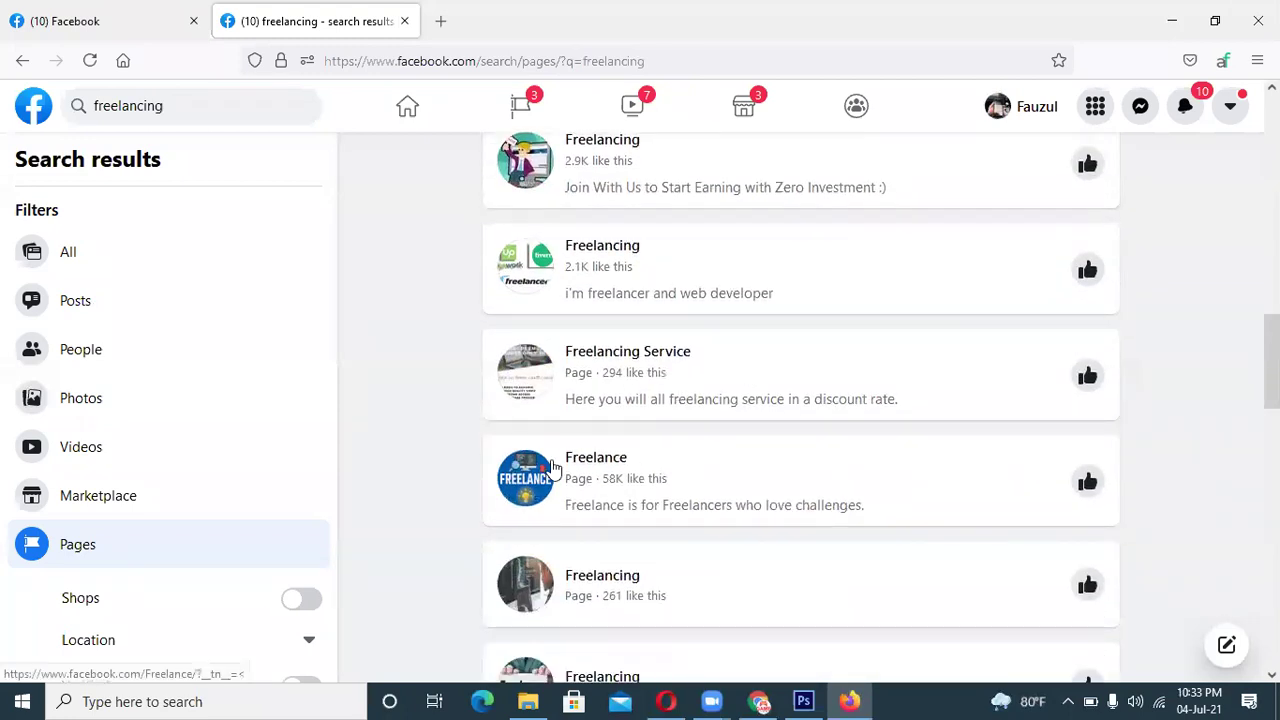
{"action": "scroll", "coordinate": [800, 408], "scroll_direction": "down", "scroll_amount": 5}
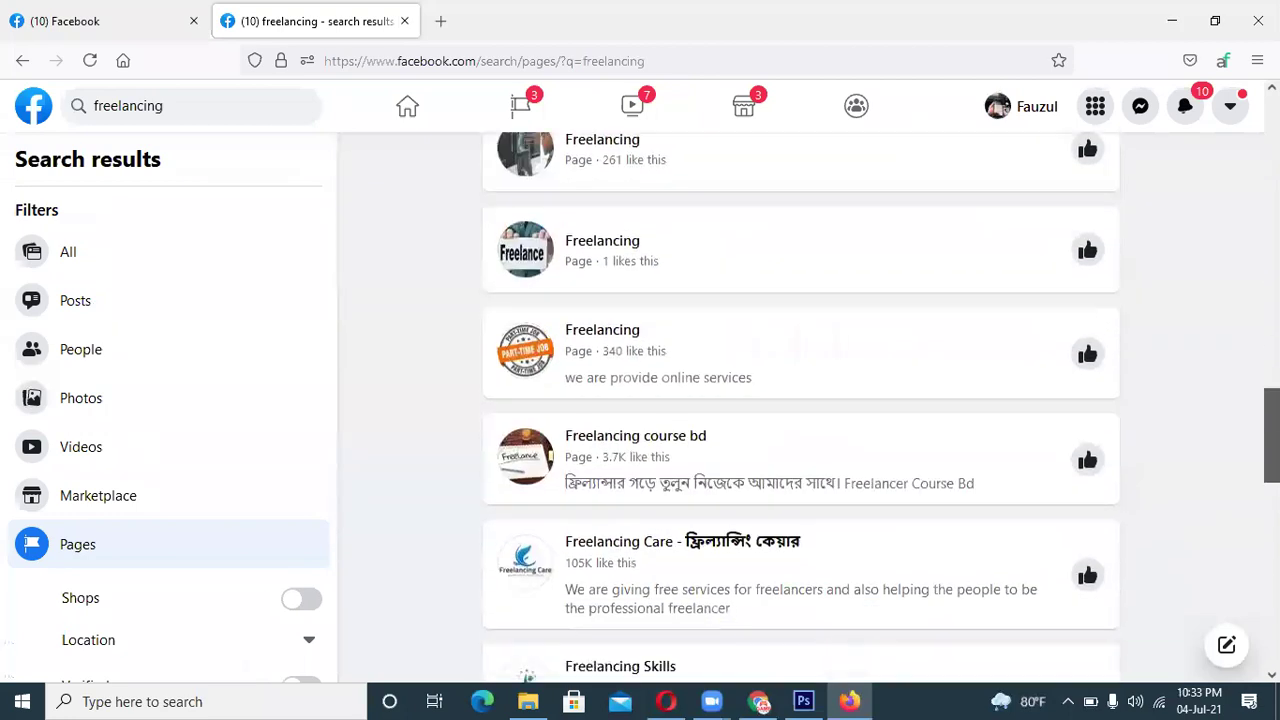
{"action": "scroll", "coordinate": [762, 469], "scroll_direction": "down", "scroll_amount": 3}
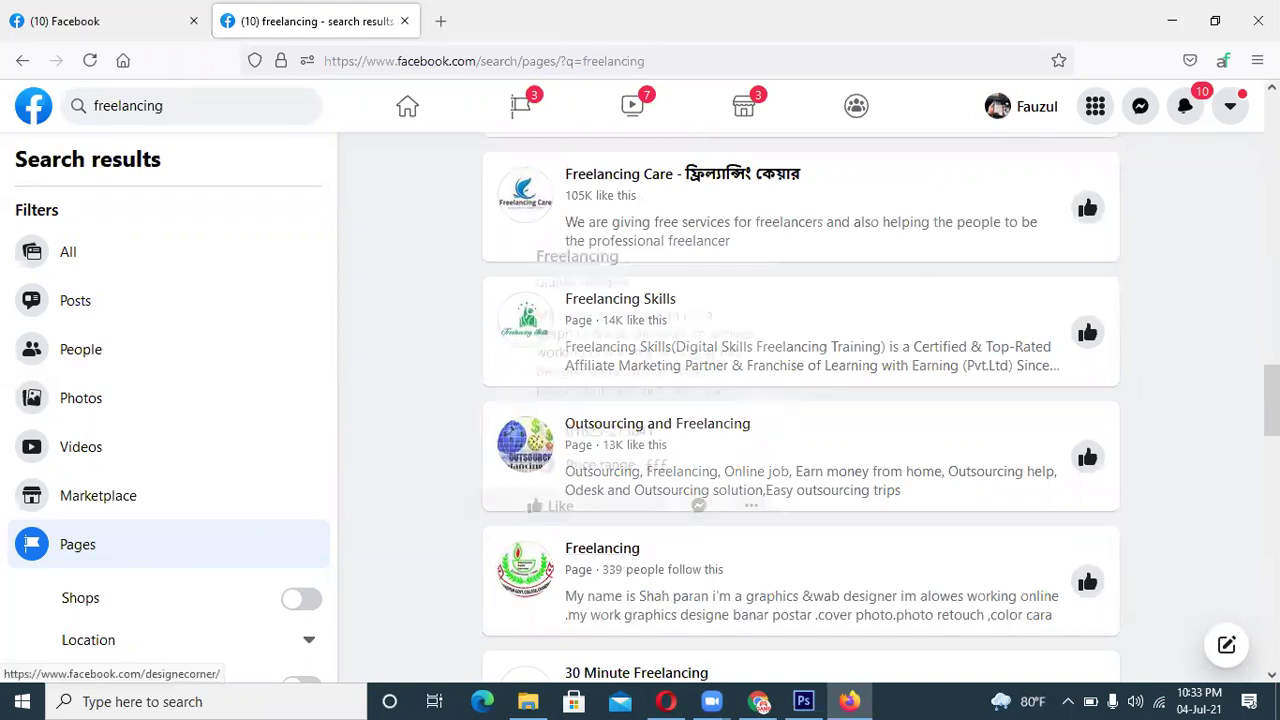
{"action": "scroll", "coordinate": [527, 645], "scroll_direction": "down", "scroll_amount": 4}
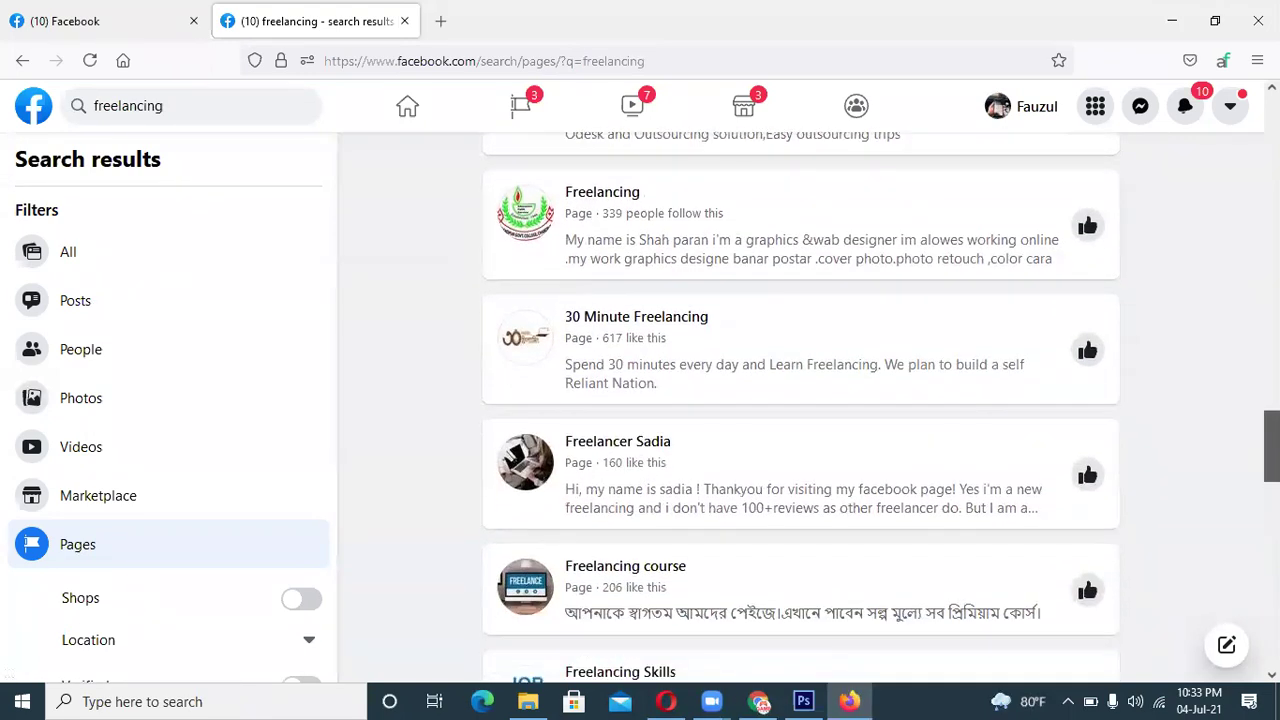
{"action": "scroll", "coordinate": [527, 645], "scroll_direction": "down", "scroll_amount": 10}
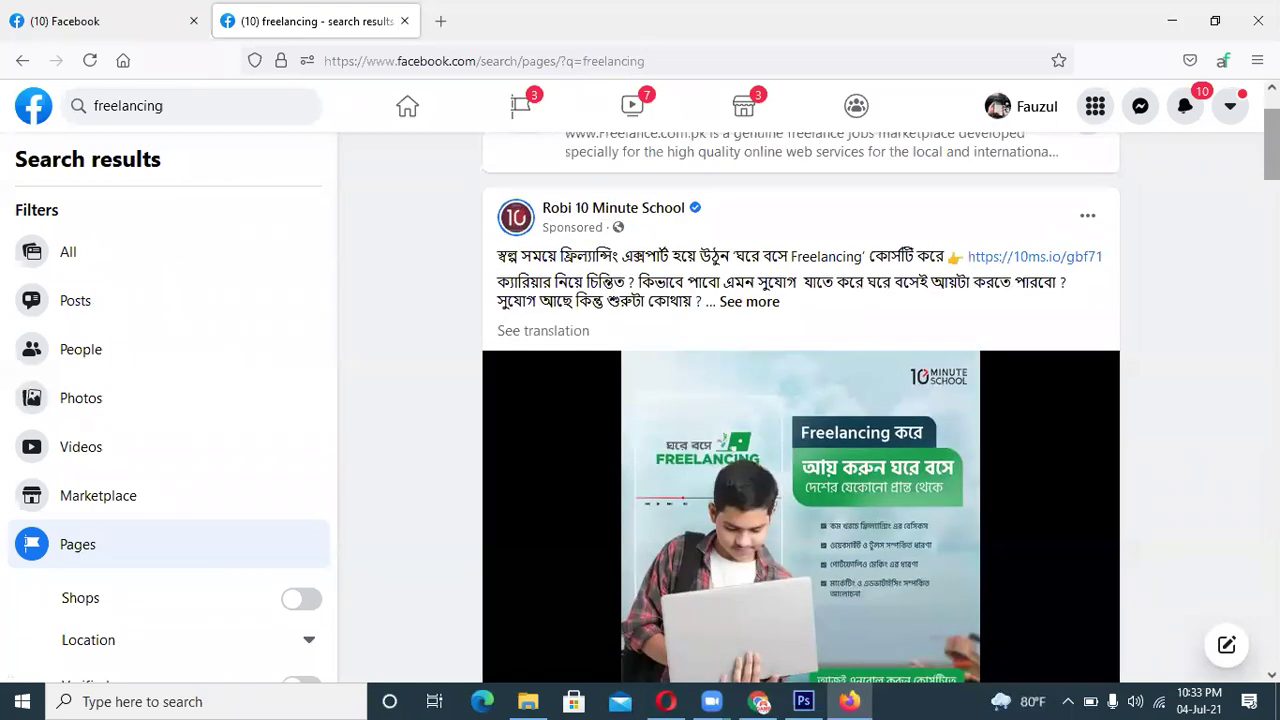
Return to the Page creation form and change the Page name to "Learning And Earning"
{"action": "left_click", "coordinate": [116, 28]}
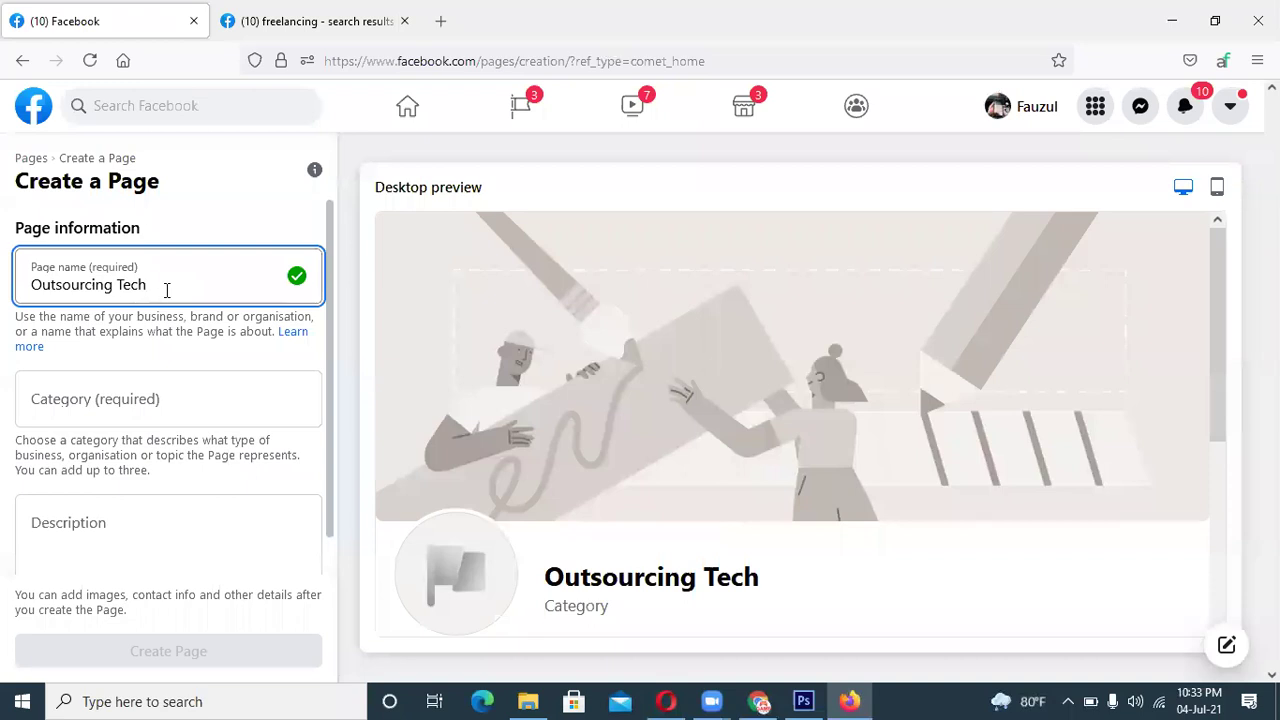
{"action": "left_click_drag", "start_coordinate": [157, 287], "coordinate": [18, 295]}
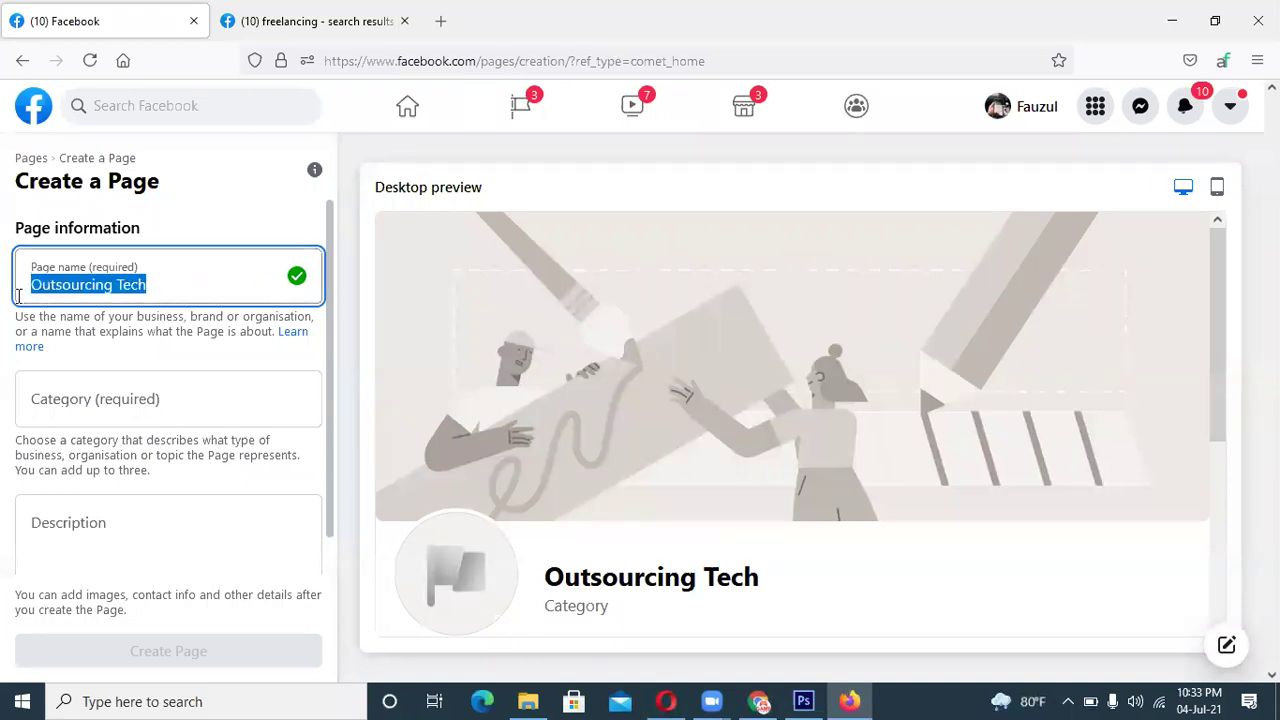
{"action": "type", "text": "Learni"}
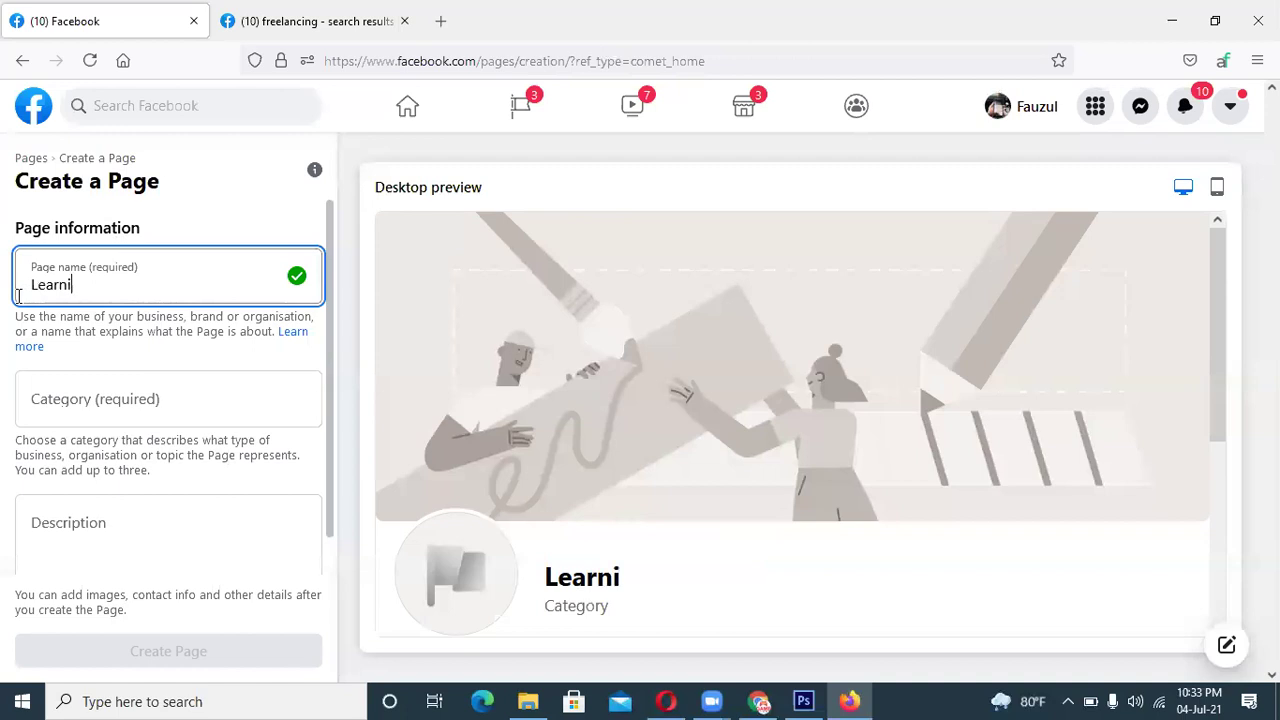
{"action": "type", "text": "ng And"}
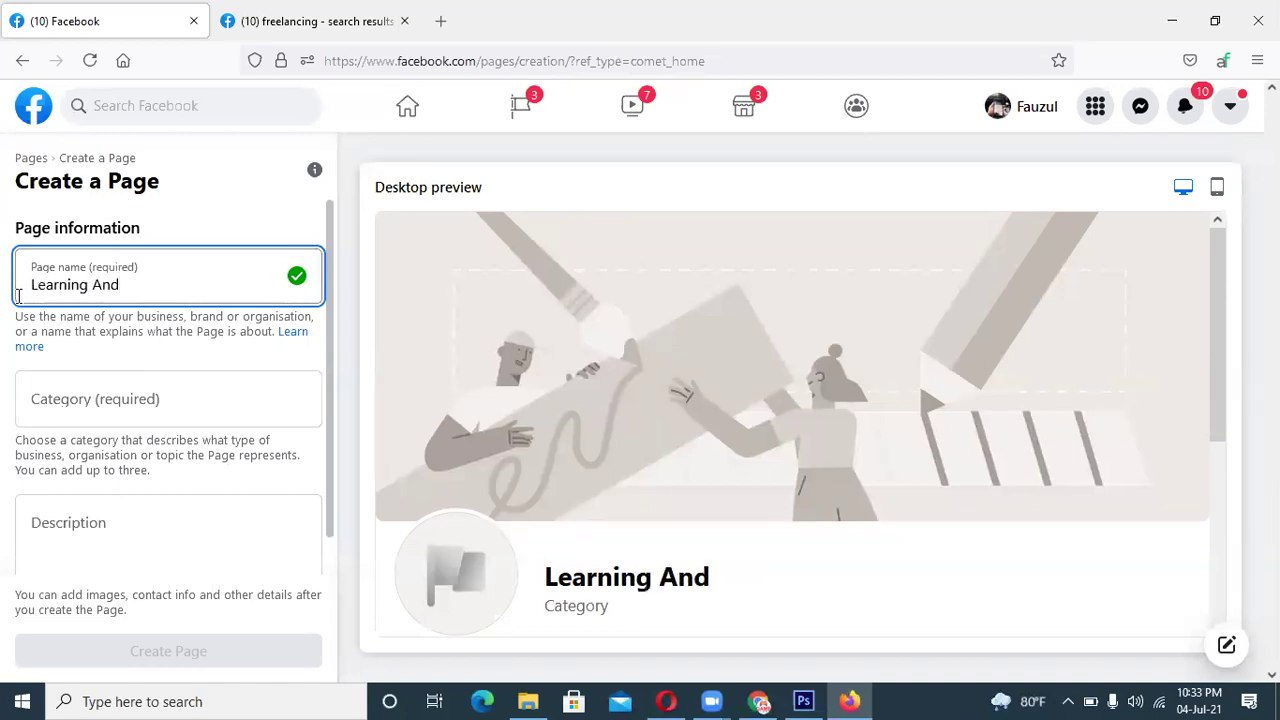
{"action": "type", "text": " earning"}
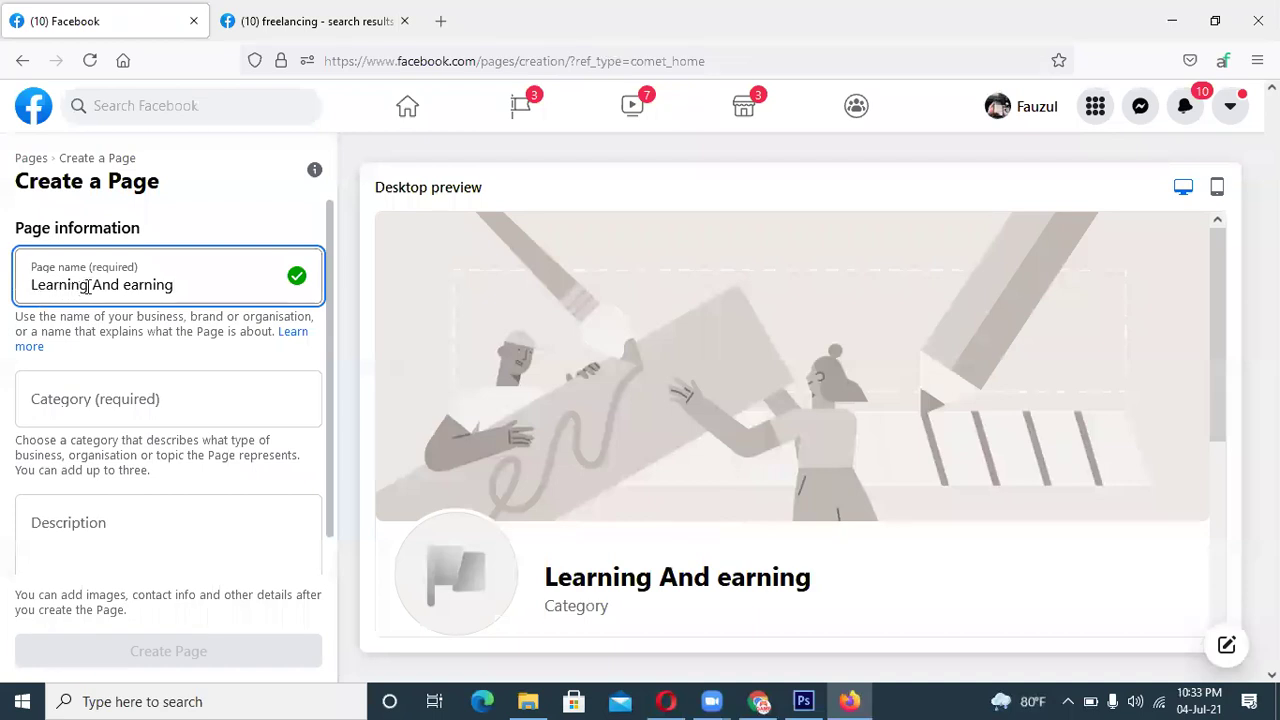
{"action": "left_click", "coordinate": [133, 286]}
{"action": "key", "text": "BackSpace"}
{"action": "type", "text": "E"}
Copy the new Page name, search for it among Facebook Pages in the other browser tab, and look through the matching Pages
{"action": "key", "text": "ctrl+a"}
{"action": "key", "text": "ctrl+c"}
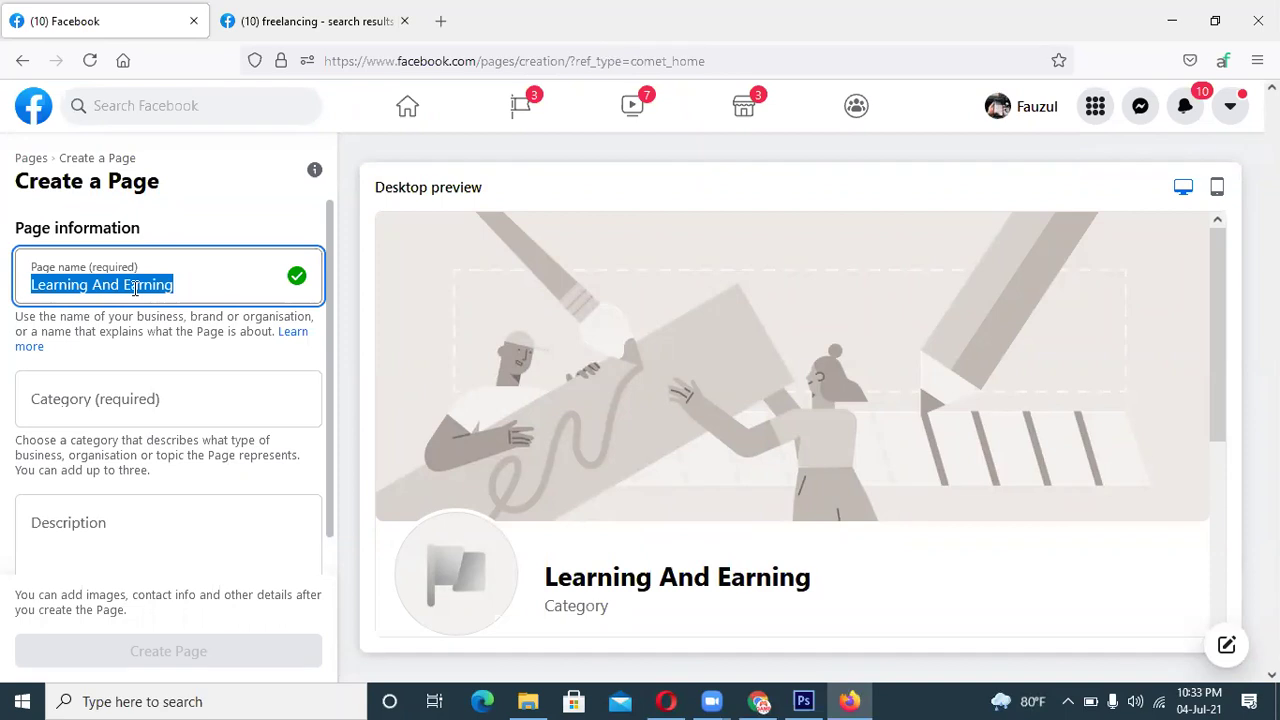
{"action": "left_click", "coordinate": [250, 21]}
{"action": "left_click", "coordinate": [226, 100]}
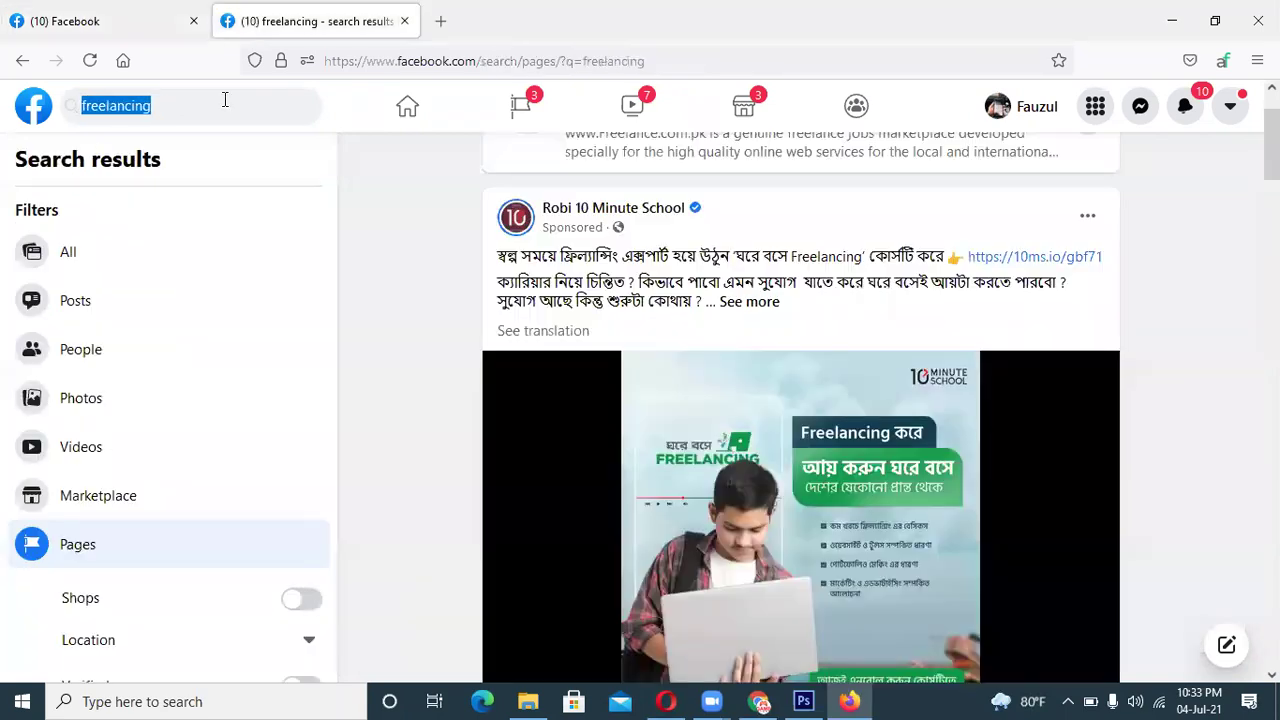
{"action": "key", "text": "ctrl+v"}
{"action": "key", "text": "Return"}
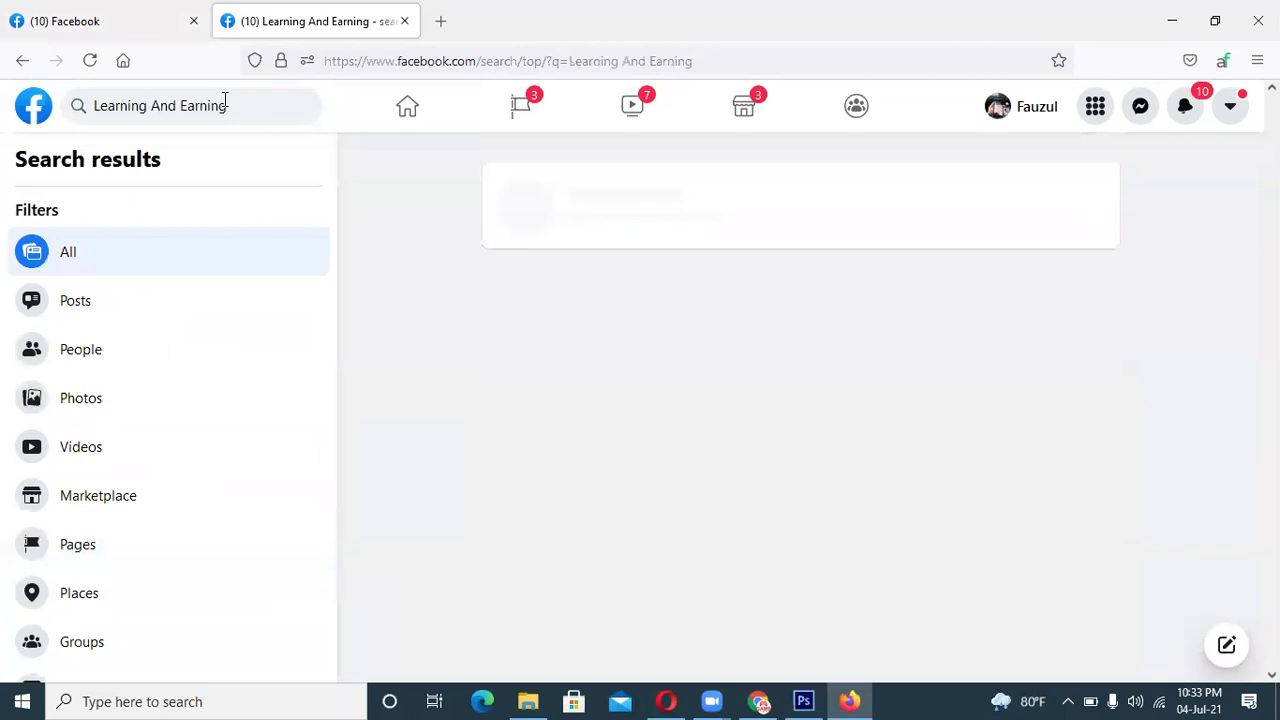
{"action": "left_click", "coordinate": [96, 565]}
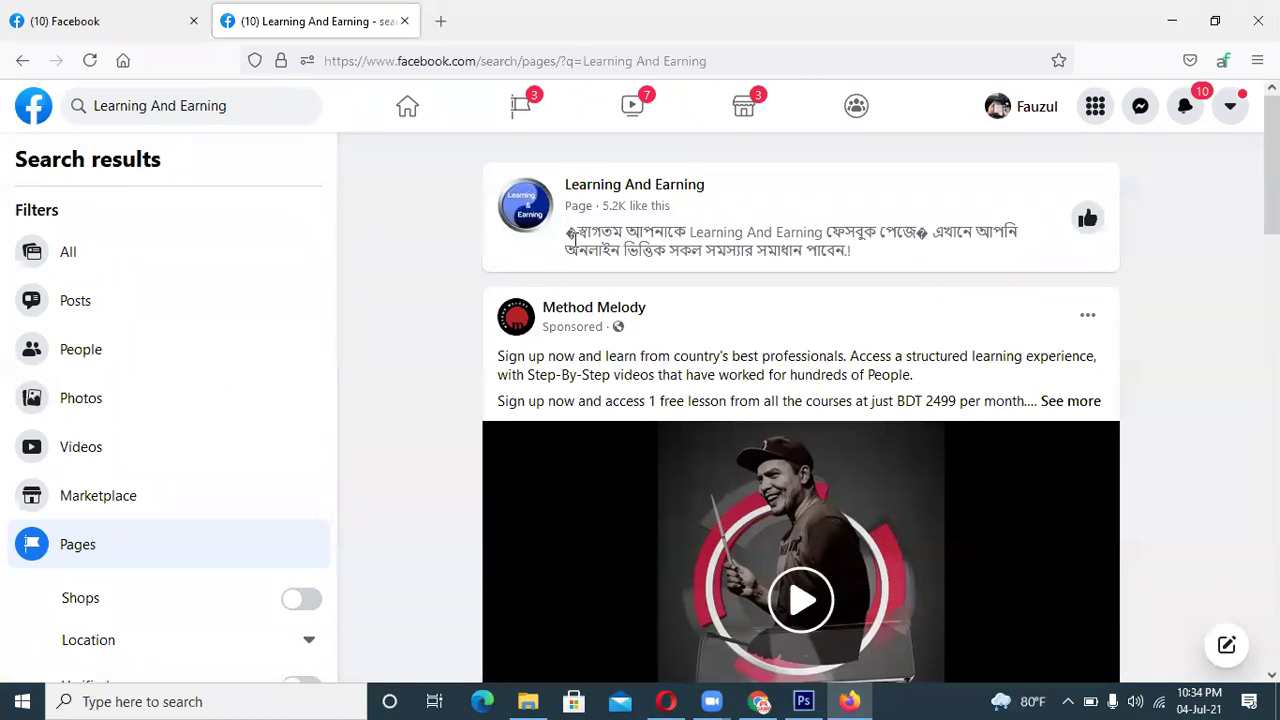
{"action": "scroll", "coordinate": [810, 427], "scroll_direction": "down", "scroll_amount": 5}
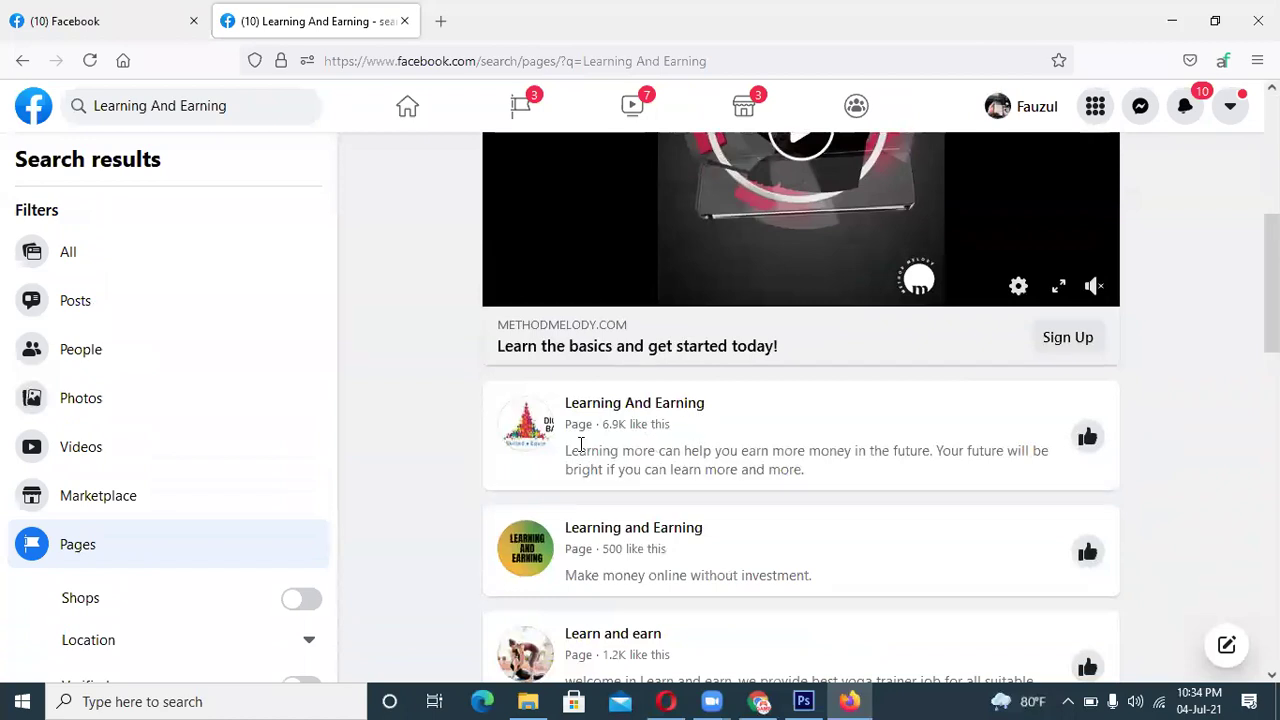
{"action": "scroll", "coordinate": [758, 497], "scroll_direction": "down", "scroll_amount": 2}
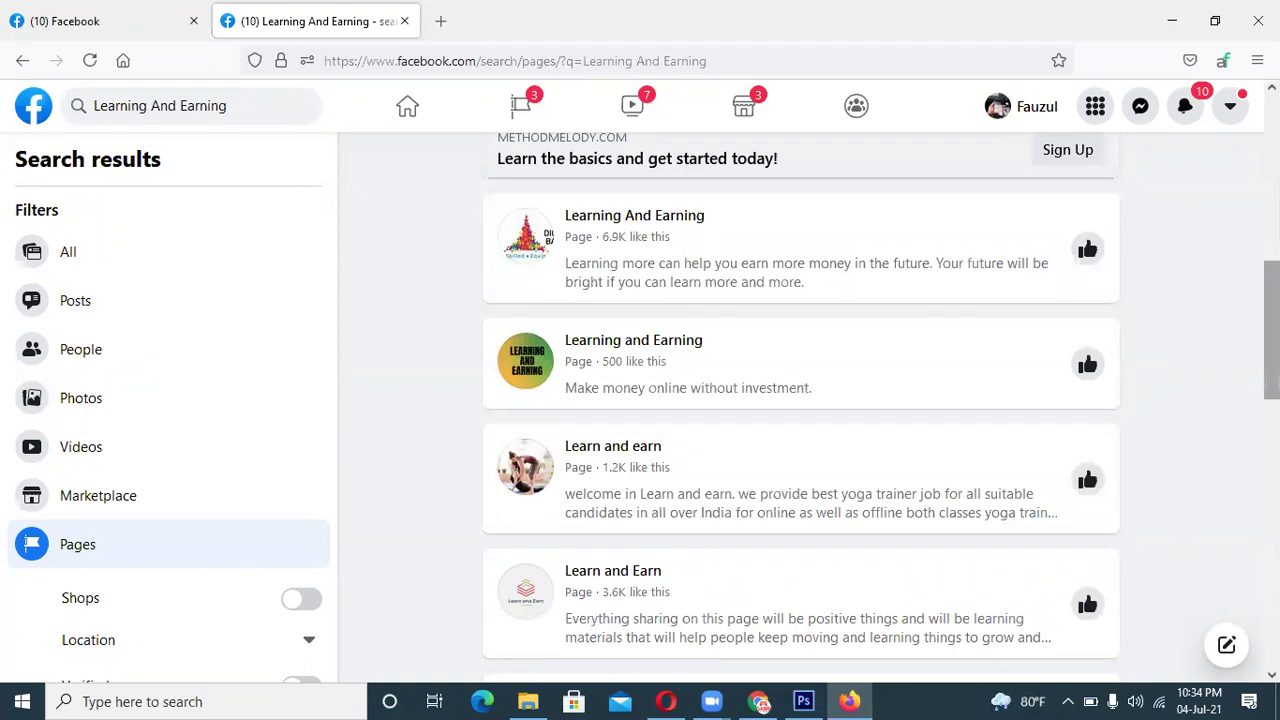
{"action": "scroll", "coordinate": [800, 400], "scroll_direction": "down", "scroll_amount": 6}
{"action": "scroll", "coordinate": [800, 400], "scroll_direction": "down", "scroll_amount": 3}
{"action": "scroll", "coordinate": [800, 400], "scroll_direction": "up", "scroll_amount": 15}
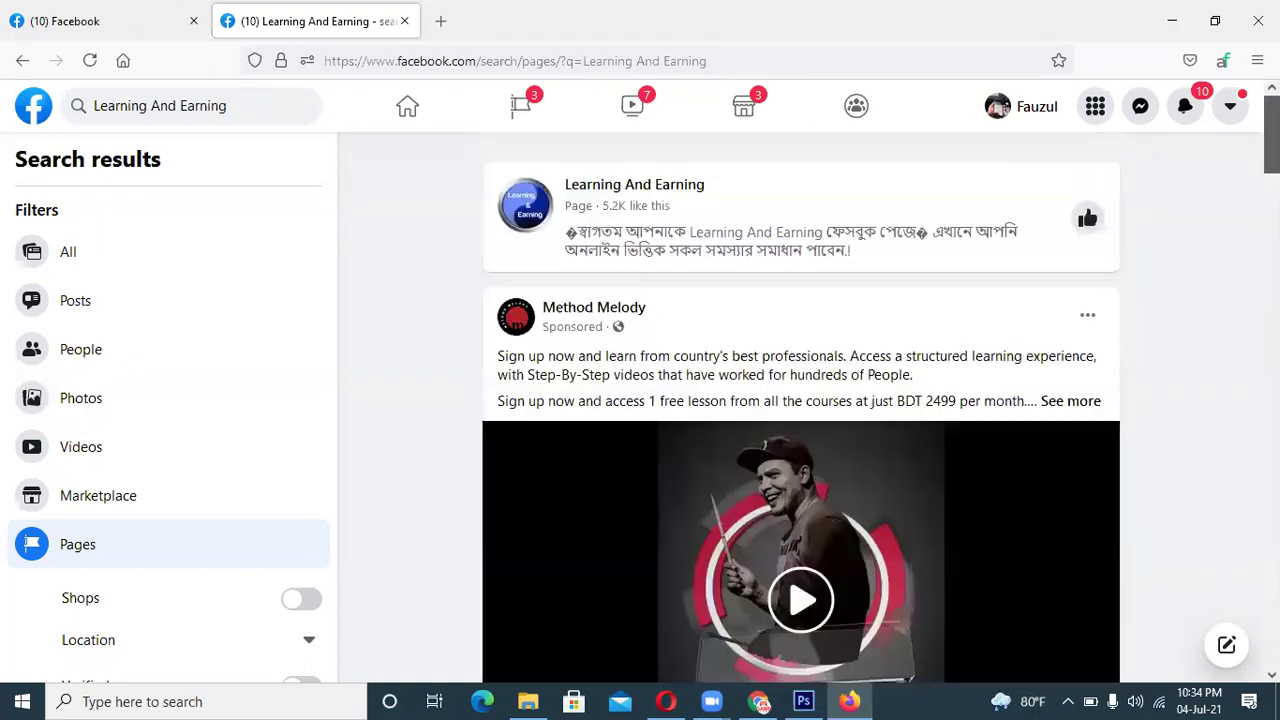
Return to the Page creation form, search the categories for "education" and add "Education website" as a Page category
{"action": "left_click", "coordinate": [112, 18]}
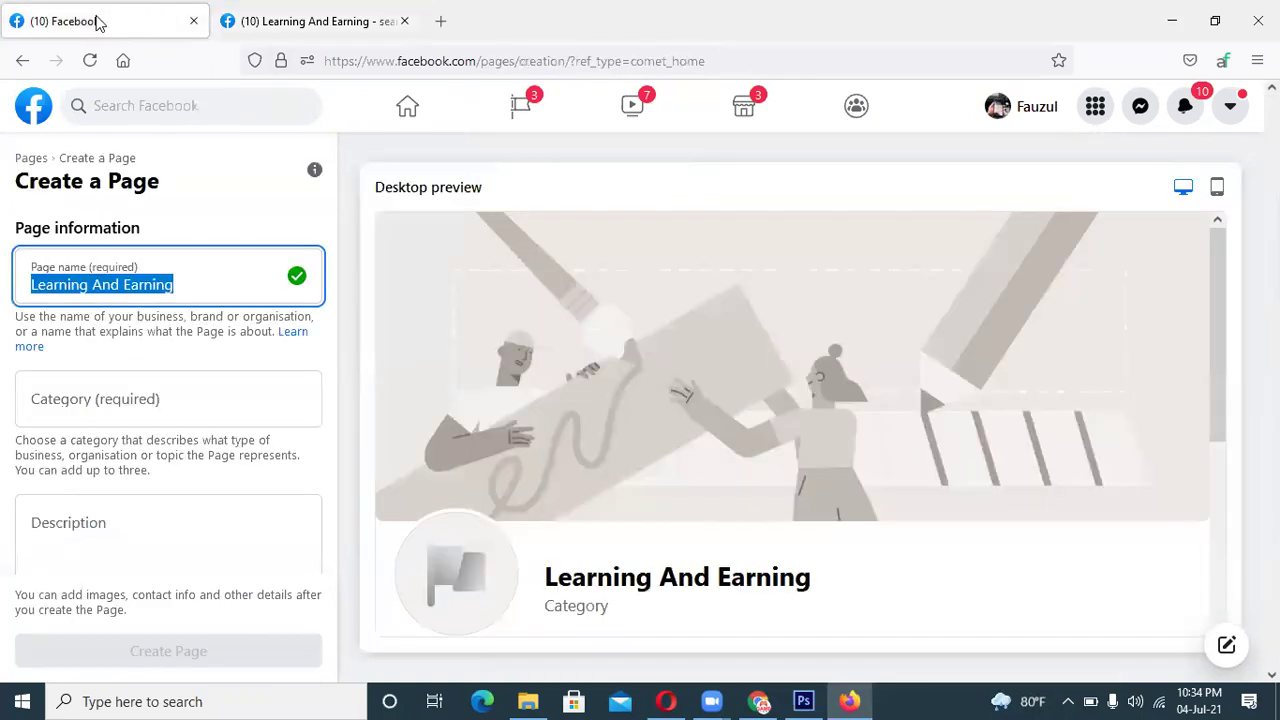
{"action": "left_click", "coordinate": [129, 405]}
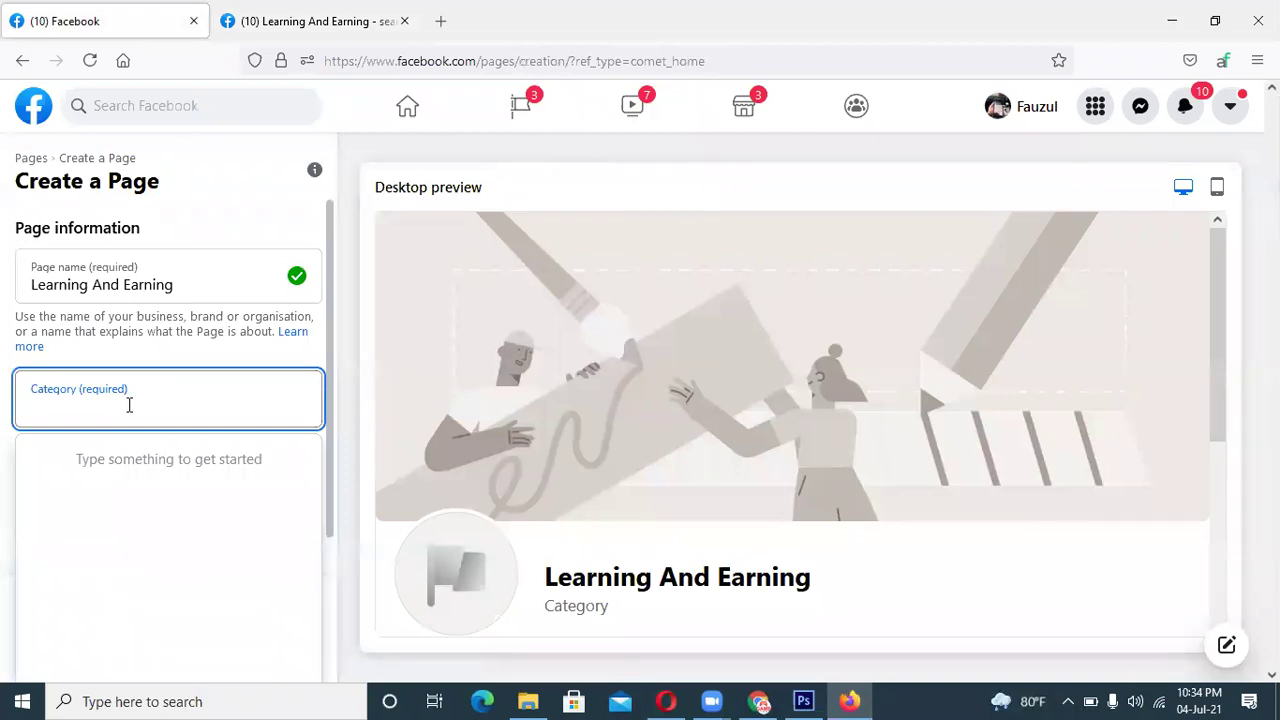
{"action": "type", "text": "ed"}
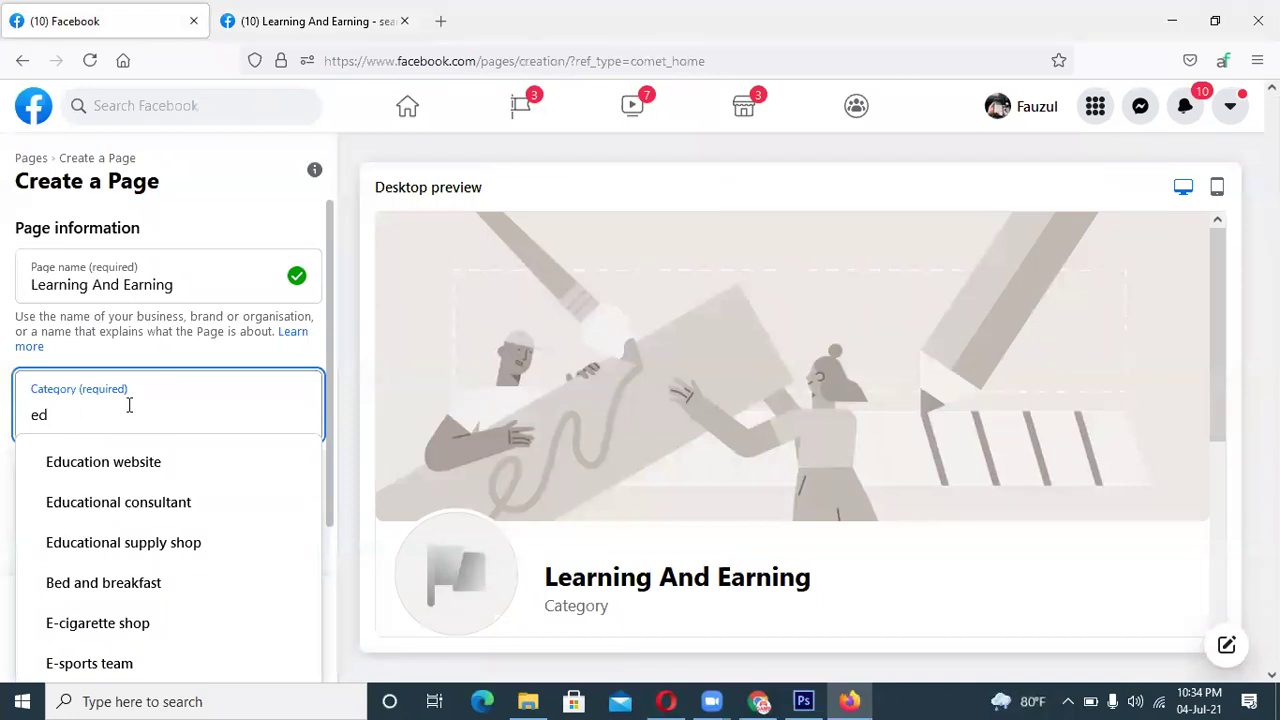
{"action": "type", "text": "ucs"}
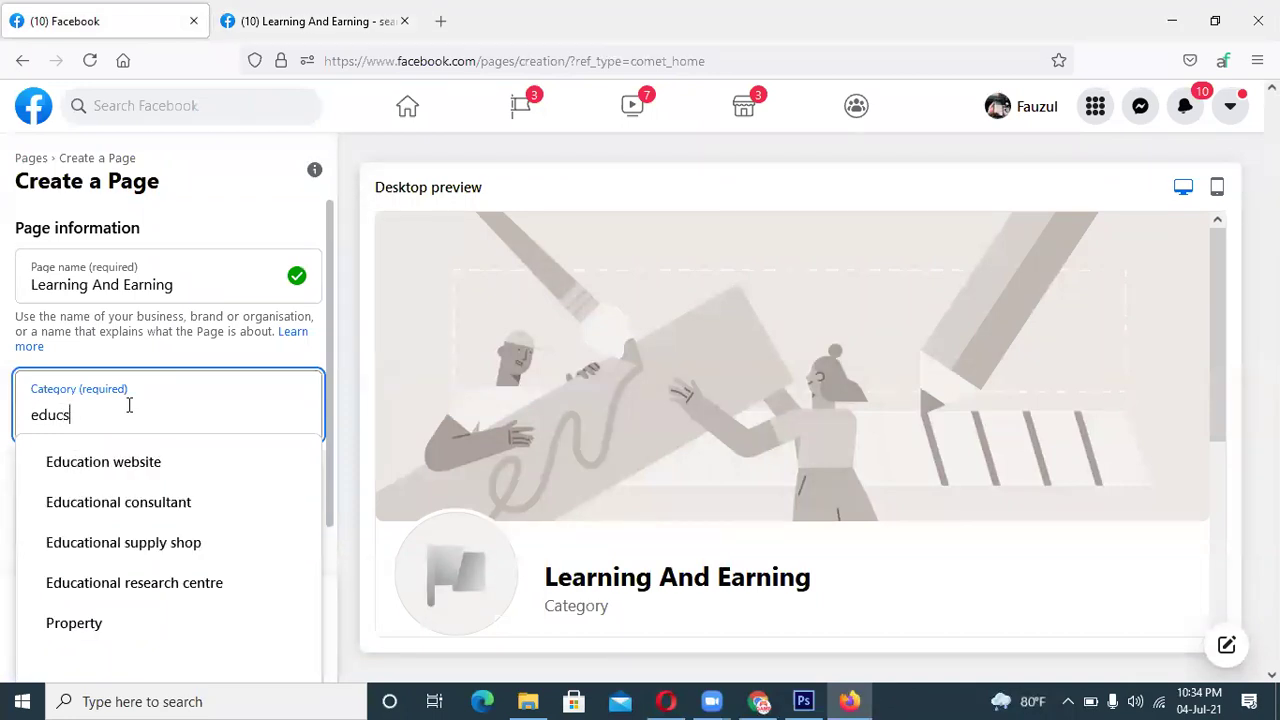
{"action": "key", "text": "BackSpace"}
{"action": "type", "text": "ation"}
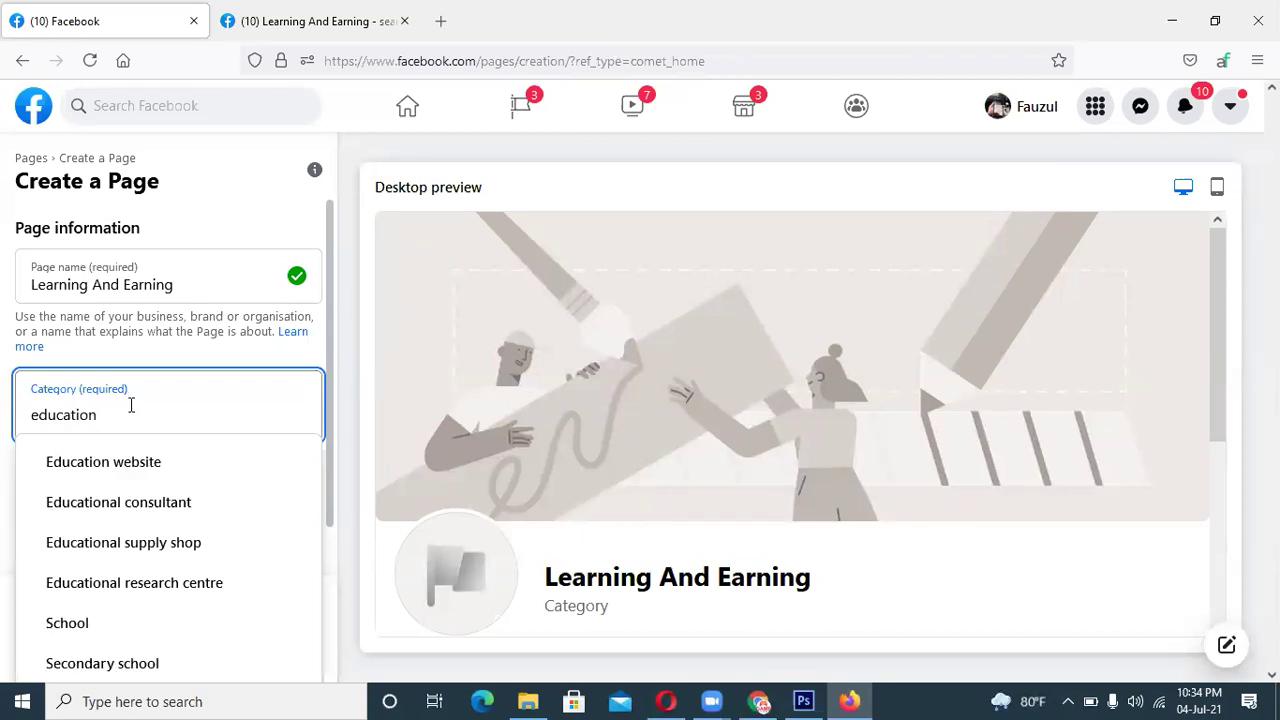
{"action": "left_click_drag", "start_coordinate": [326, 487], "coordinate": [331, 557]}
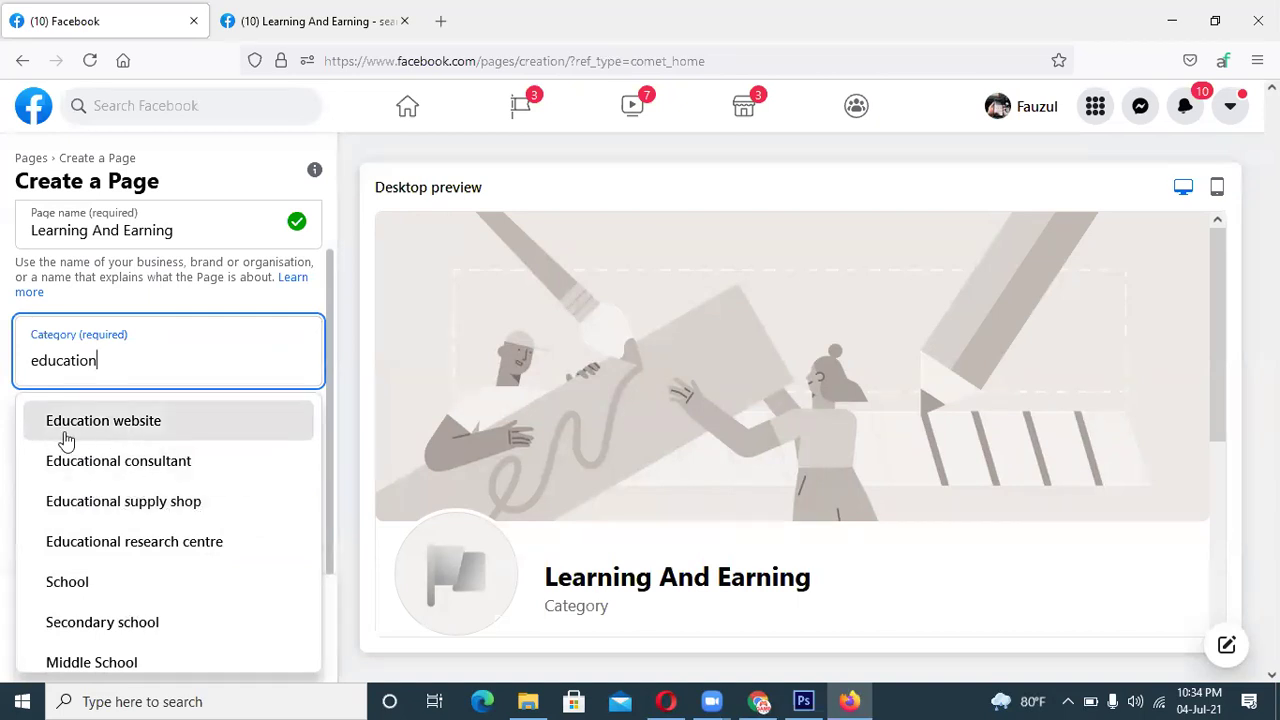
{"action": "left_click", "coordinate": [130, 434]}
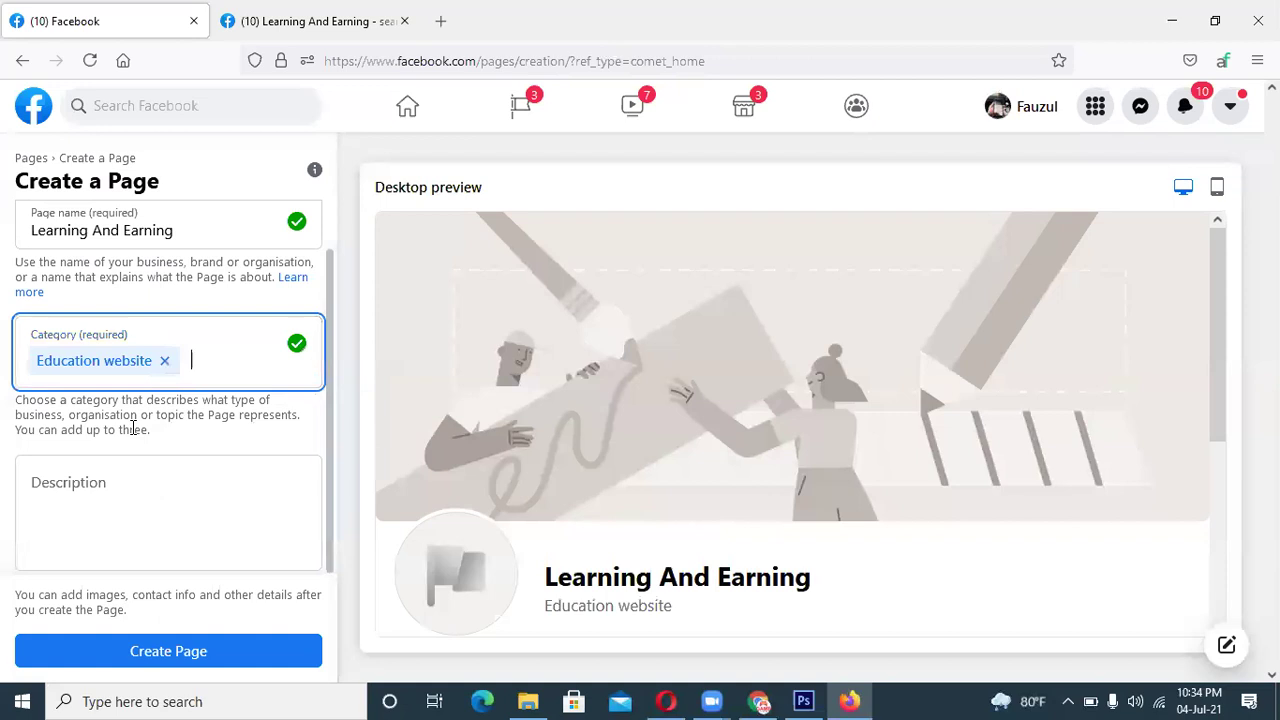
Search the categories for "learning" and add "School" as the second Page category
{"action": "left_click", "coordinate": [204, 369]}
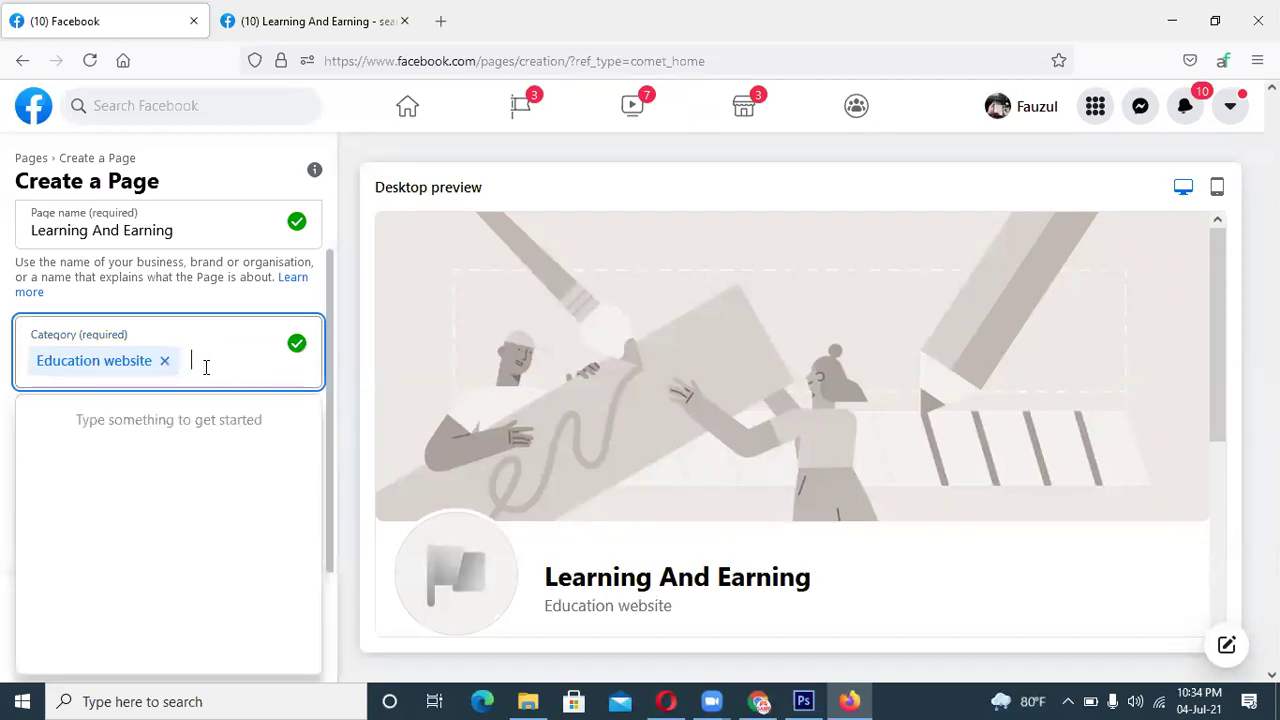
{"action": "type", "text": "lea"}
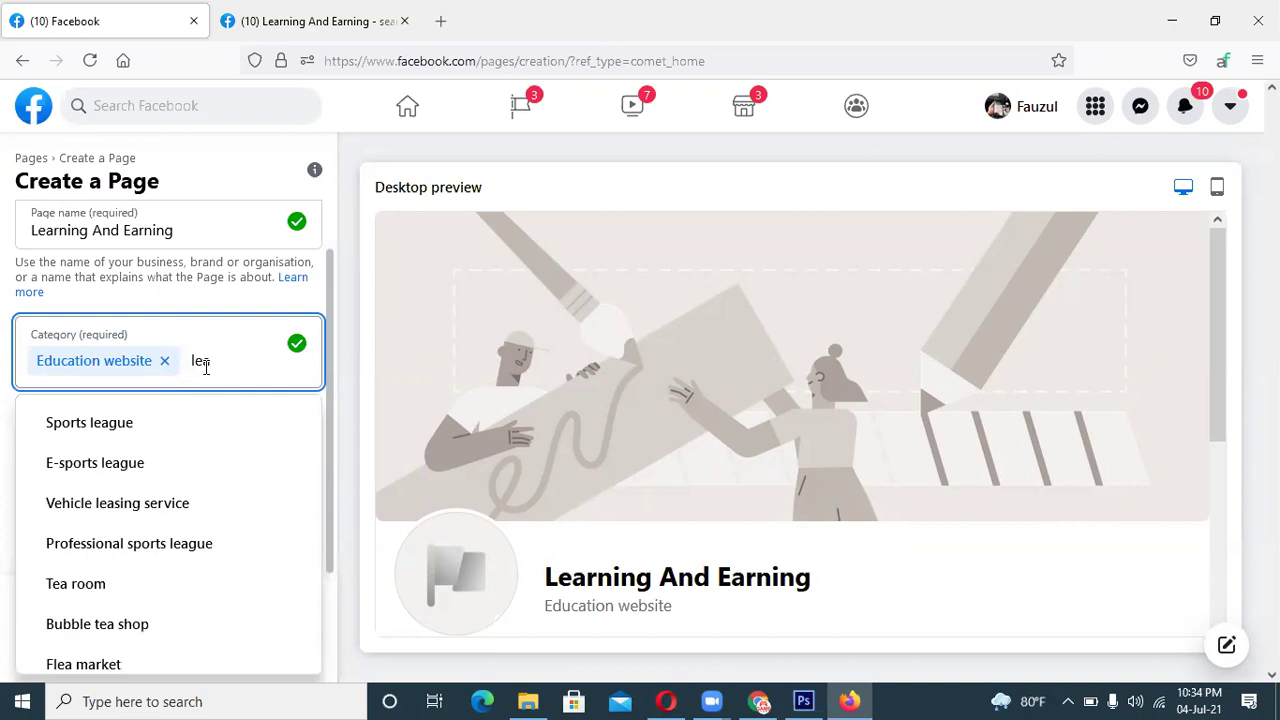
{"action": "type", "text": "rning"}
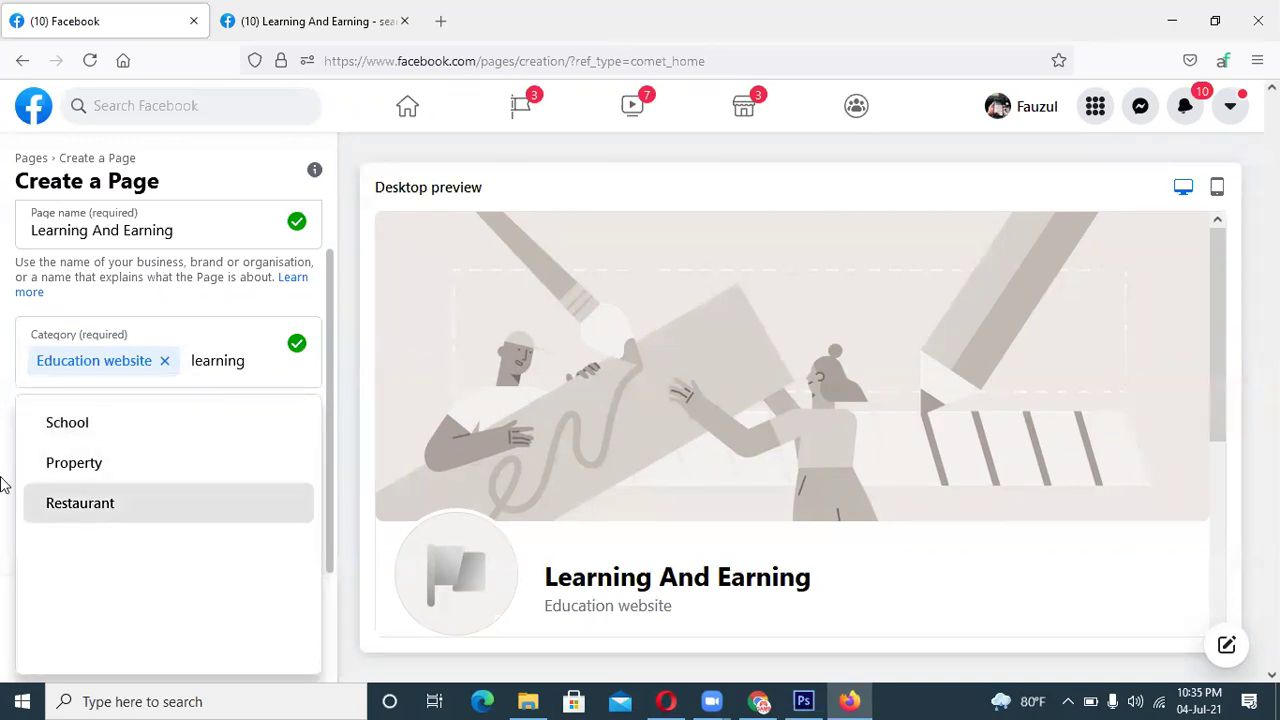
{"action": "left_click", "coordinate": [118, 436]}
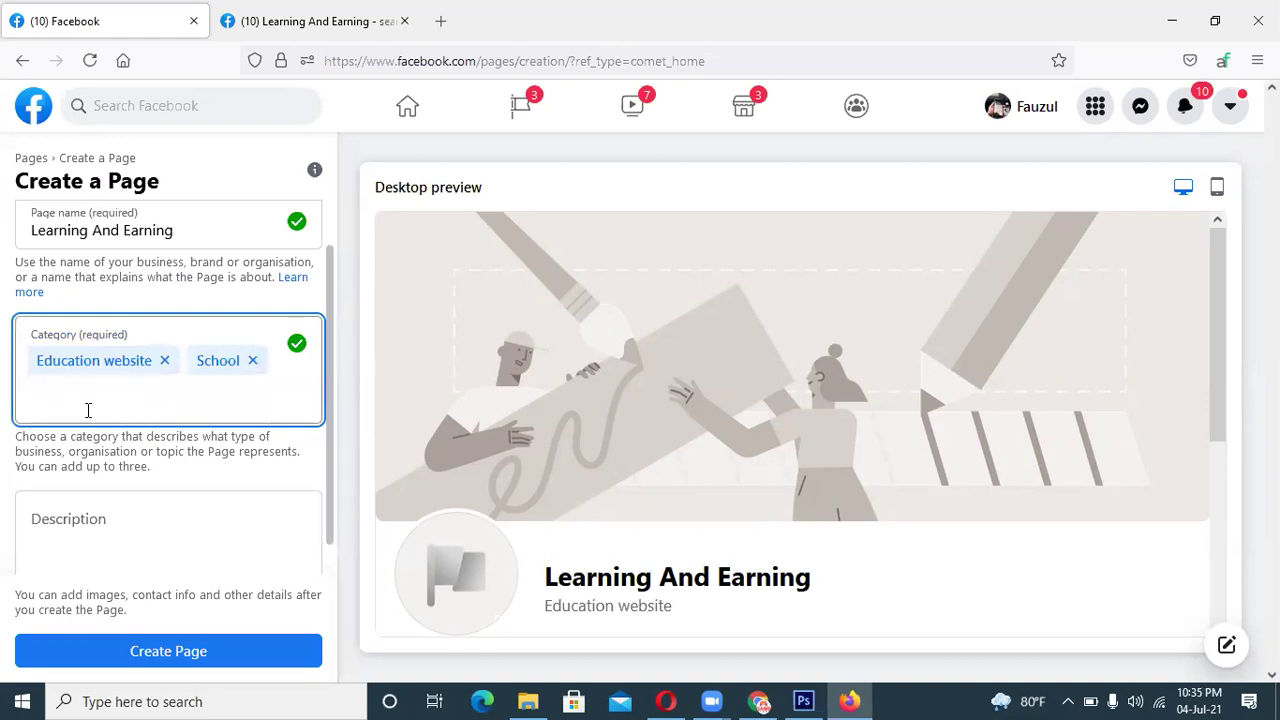
Try searching for a third Page category with "outsourcing", "freelancing" and "since", clearing each search term
{"action": "type", "text": "outsourcing"}
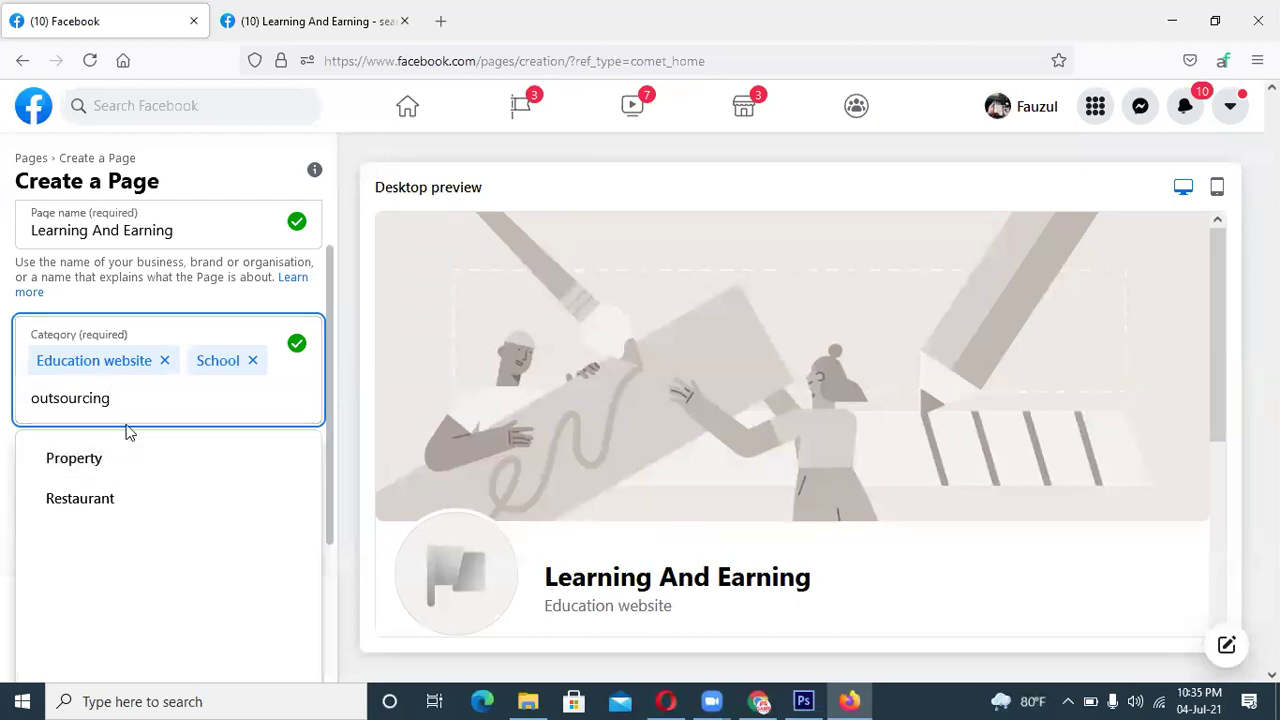
{"action": "double_click", "coordinate": [52, 403]}
{"action": "key", "text": "BackSpace"}
{"action": "type", "text": "freelancing"}
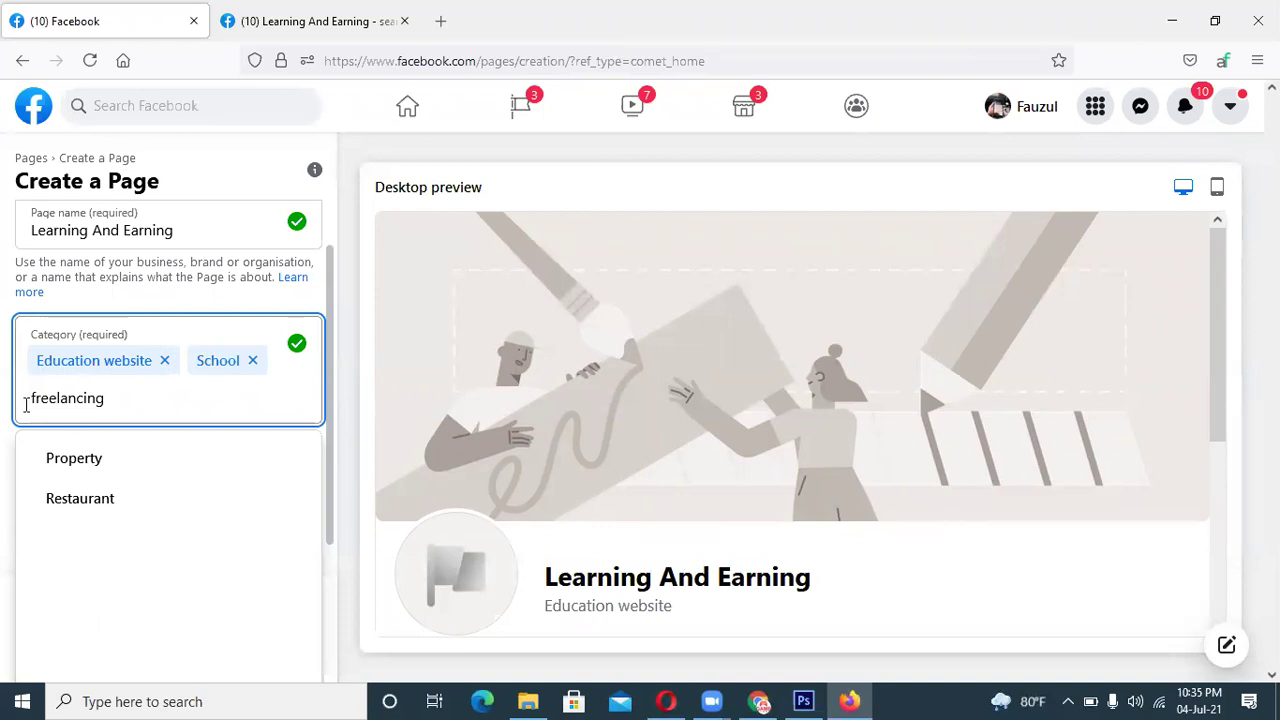
{"action": "left_click_drag", "start_coordinate": [106, 398], "coordinate": [4, 412]}
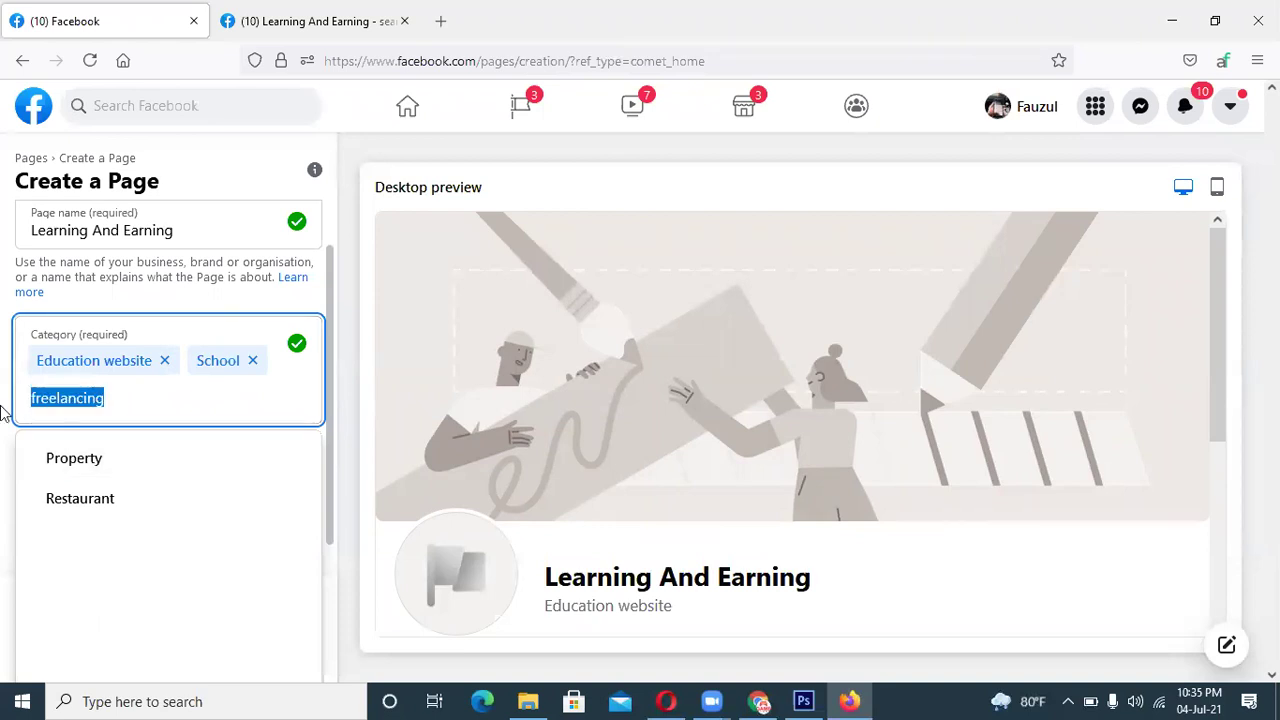
{"action": "key", "text": "BackSpace"}
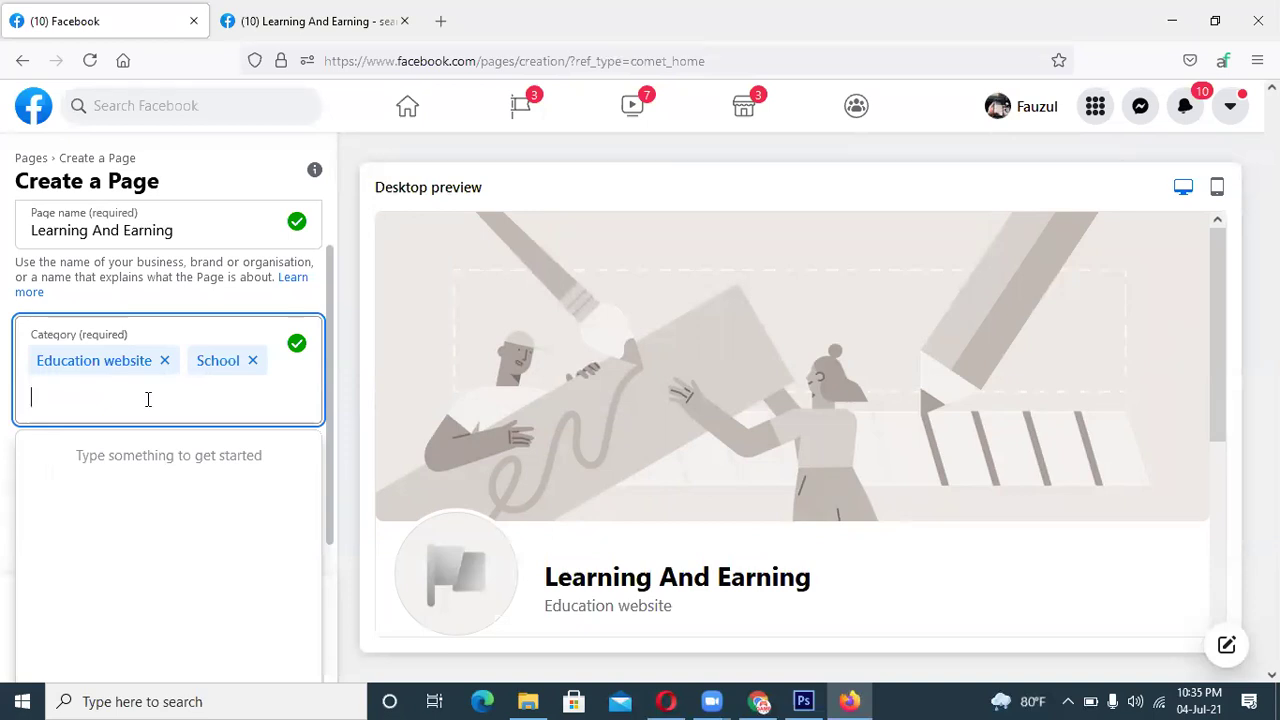
{"action": "type", "text": "since"}
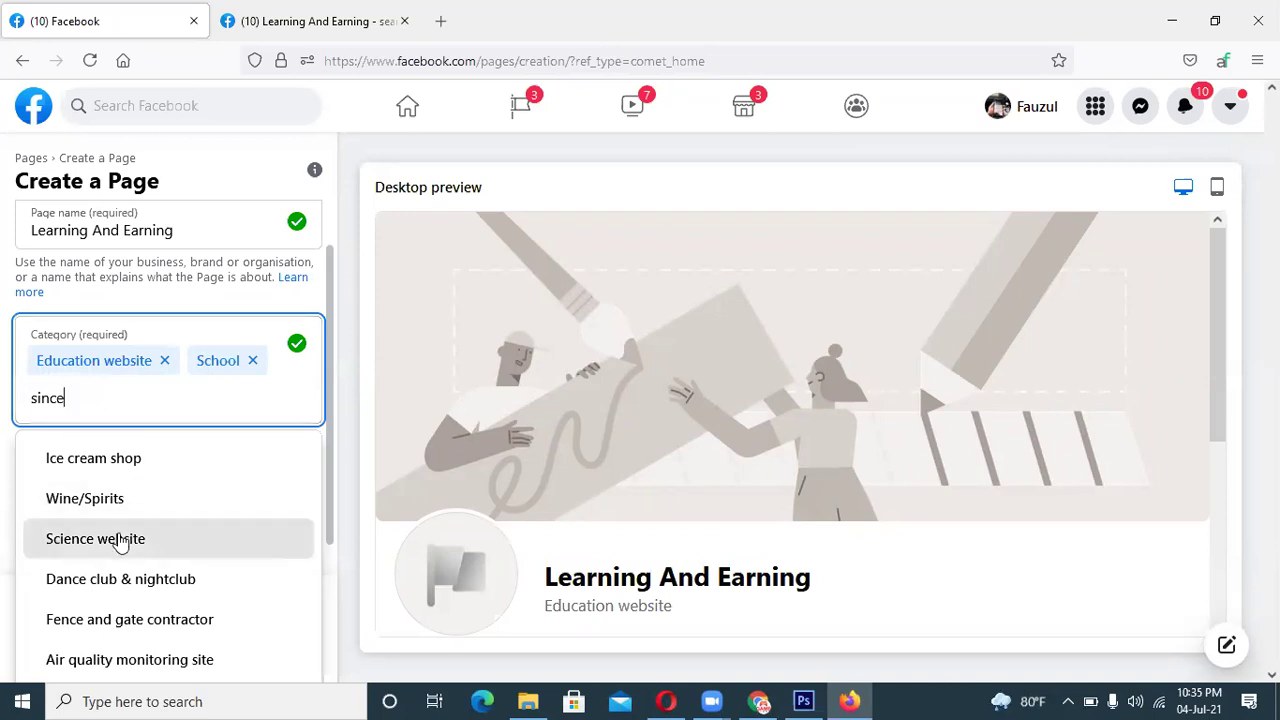
{"action": "left_click_drag", "start_coordinate": [70, 400], "coordinate": [9, 400]}
{"action": "key", "text": "BackSpace"}
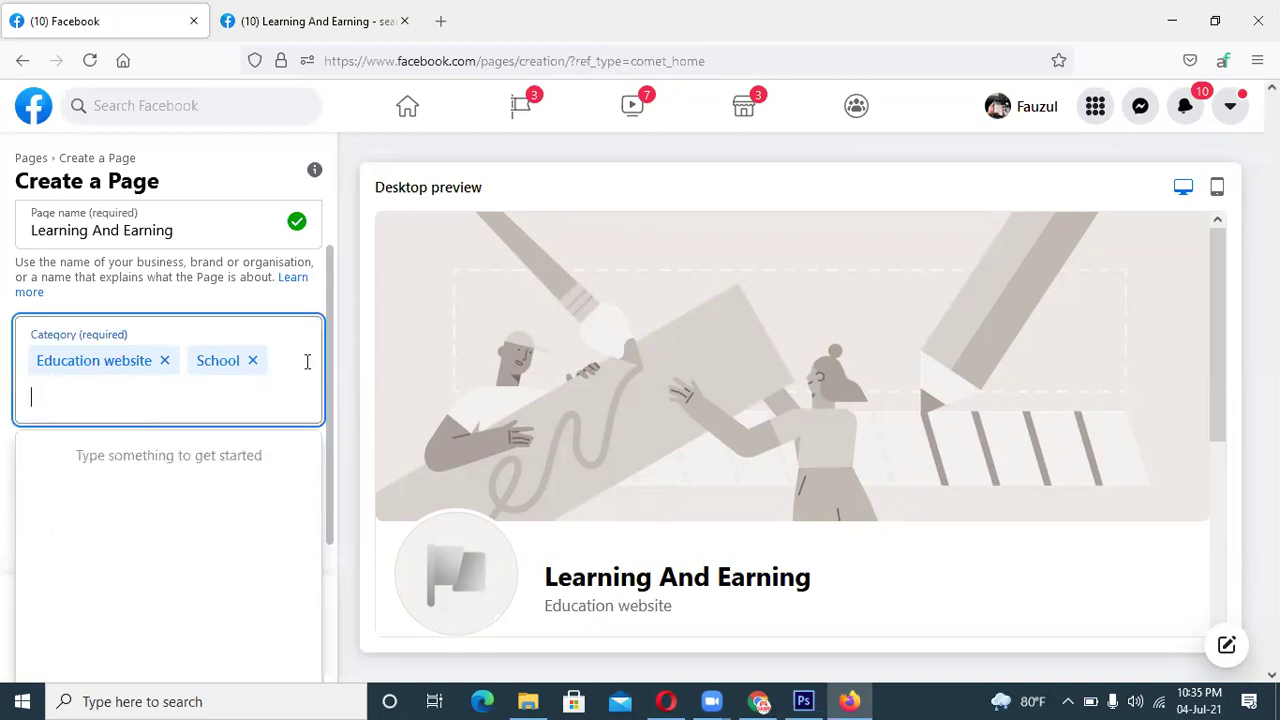
Search the categories for "online" and add "Social media agency" as the third Page category
{"action": "type", "text": "online"}
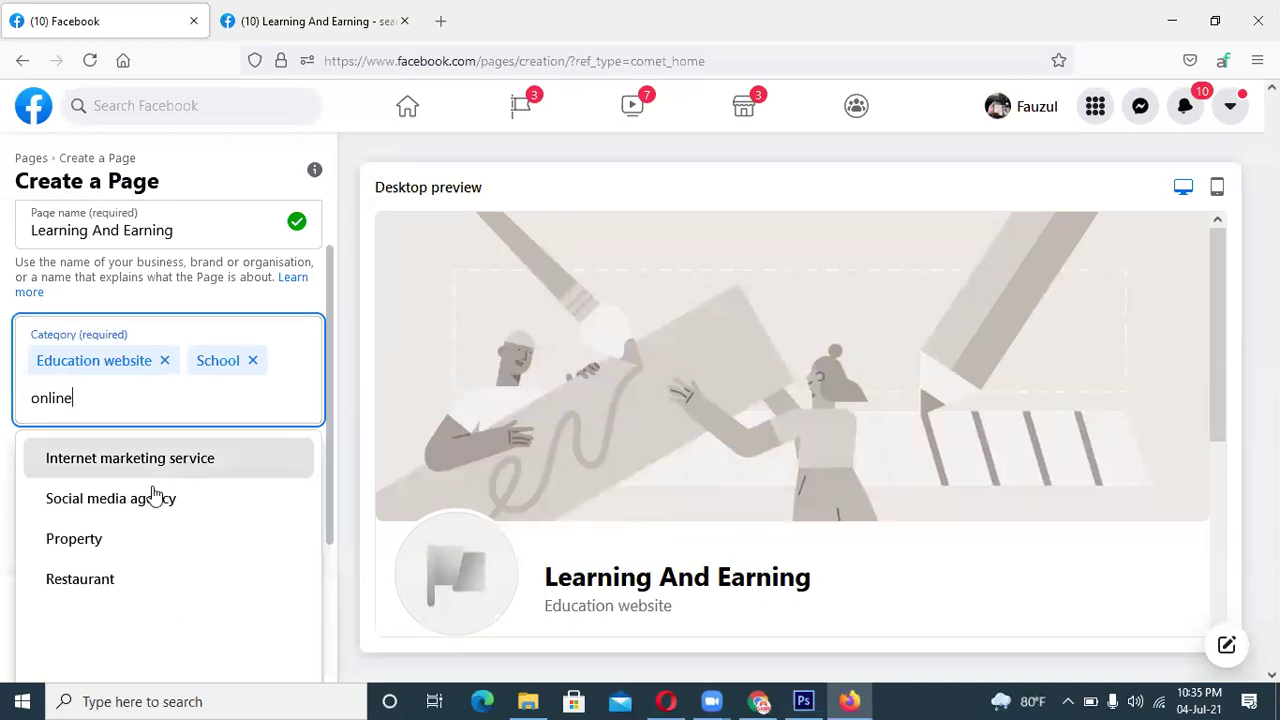
{"action": "left_click", "coordinate": [114, 503]}
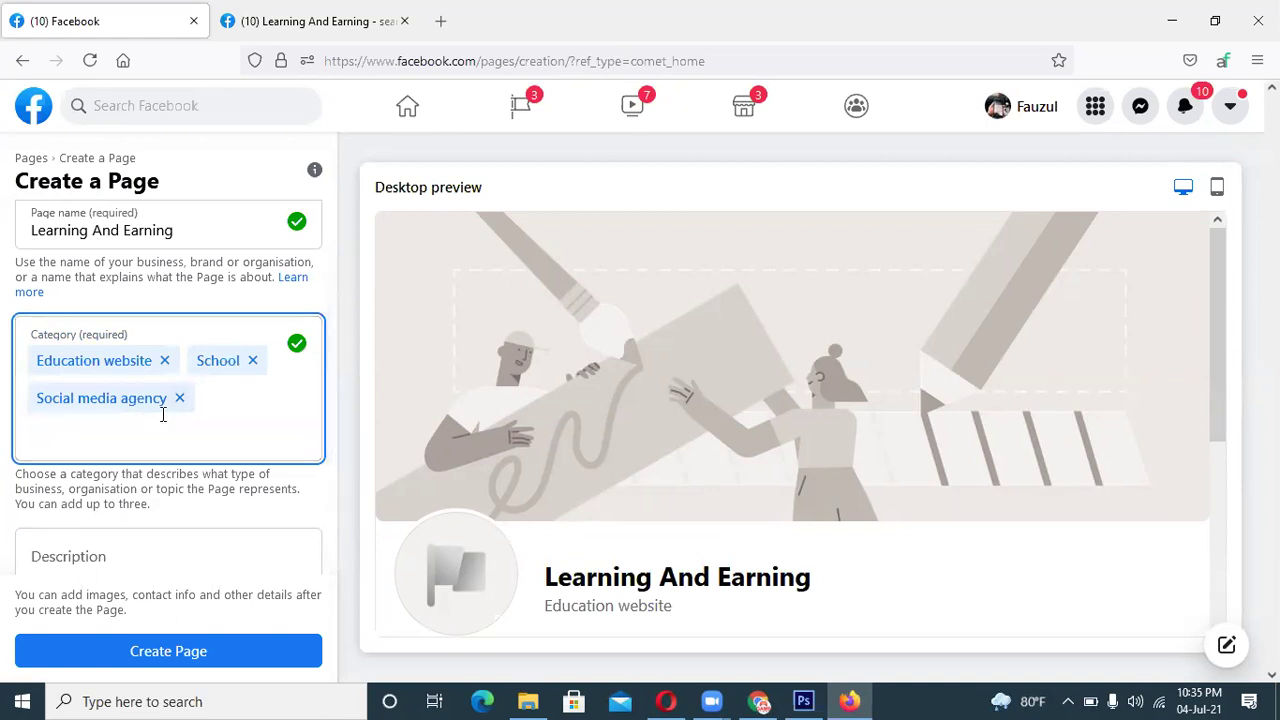
{"action": "left_click_drag", "start_coordinate": [328, 277], "coordinate": [338, 225]}
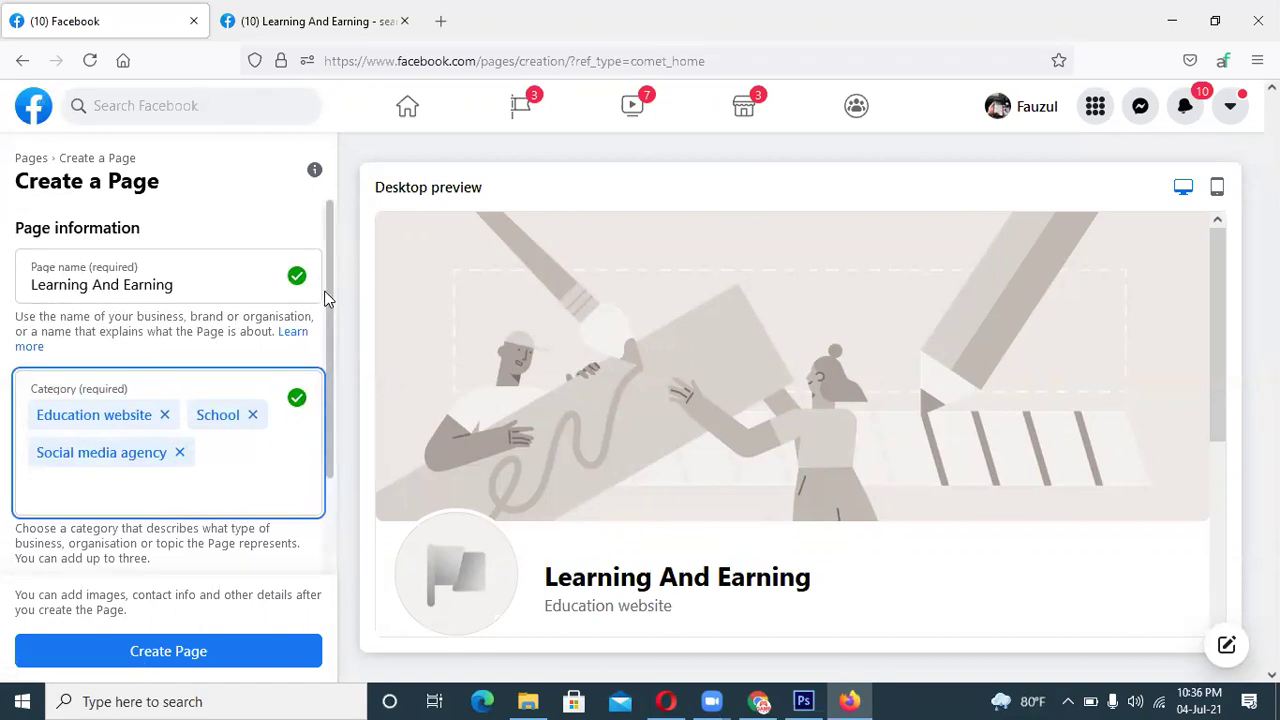
Open the existing "Learning And Earning" Page from the search results in the other browser tab and copy its About description
{"action": "scroll", "coordinate": [330, 300], "scroll_direction": "down", "scroll_amount": 2}
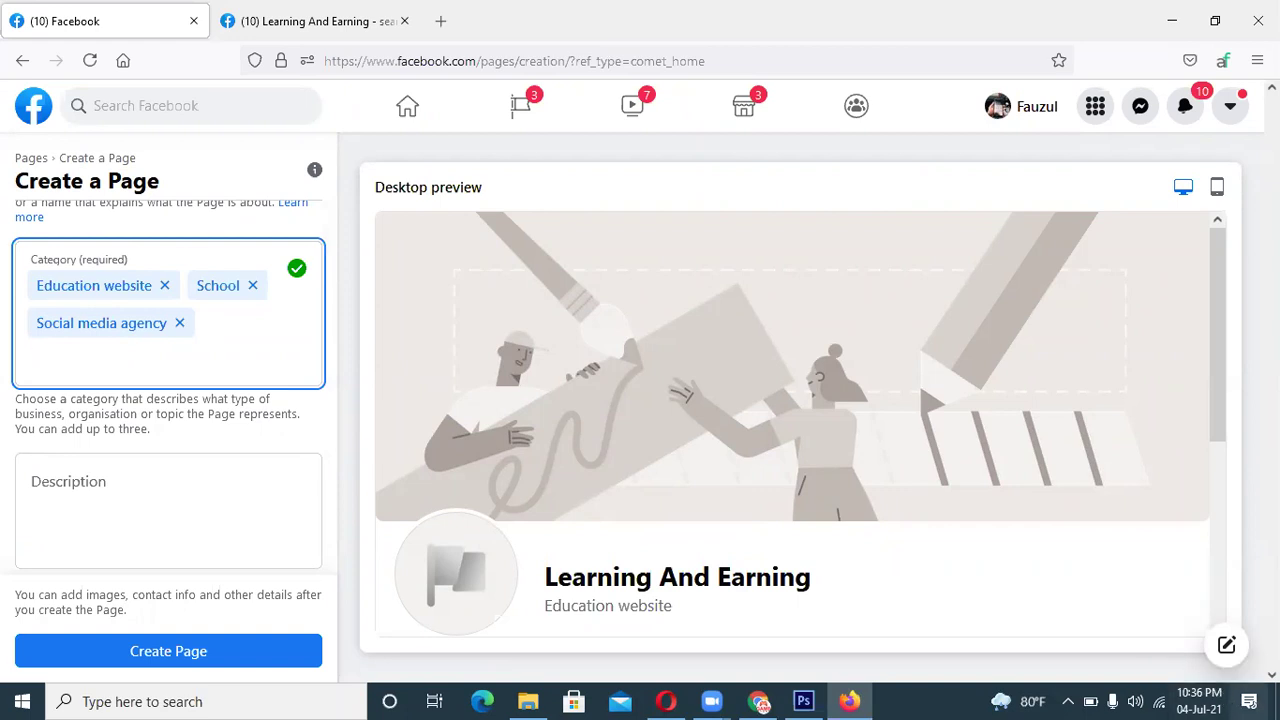
{"action": "left_click", "coordinate": [221, 476]}
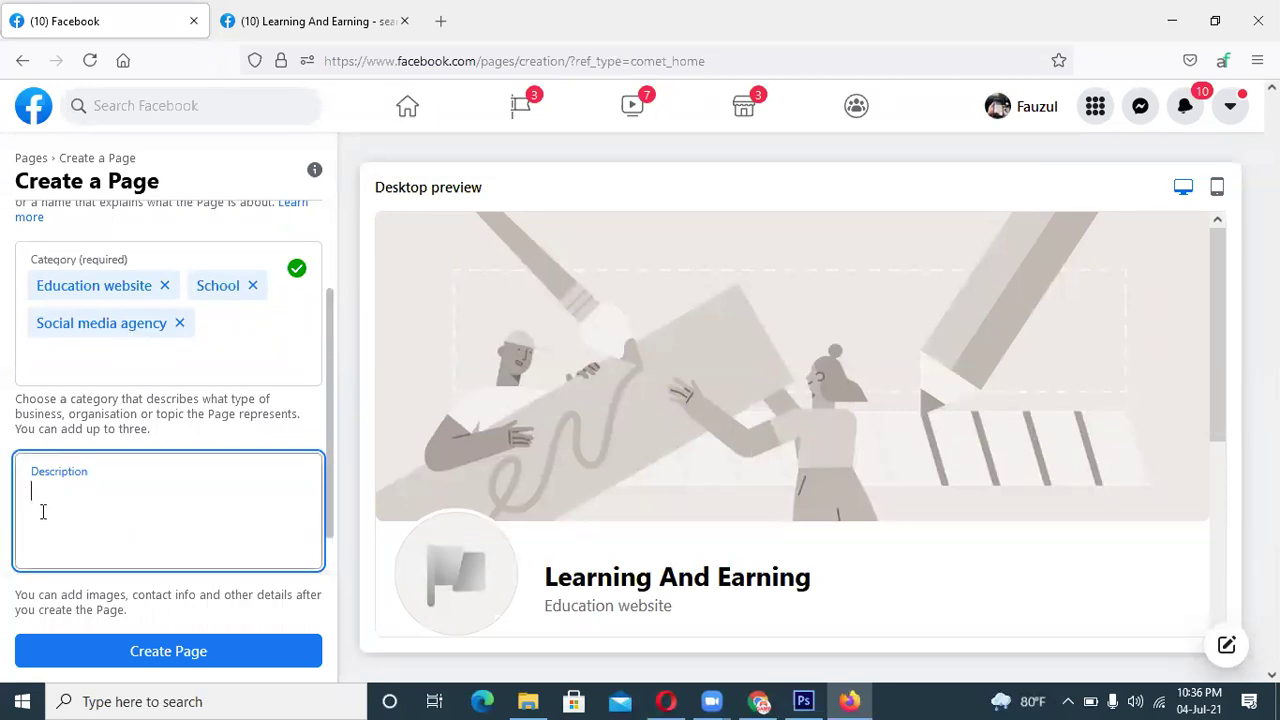
{"action": "left_click", "coordinate": [256, 30]}
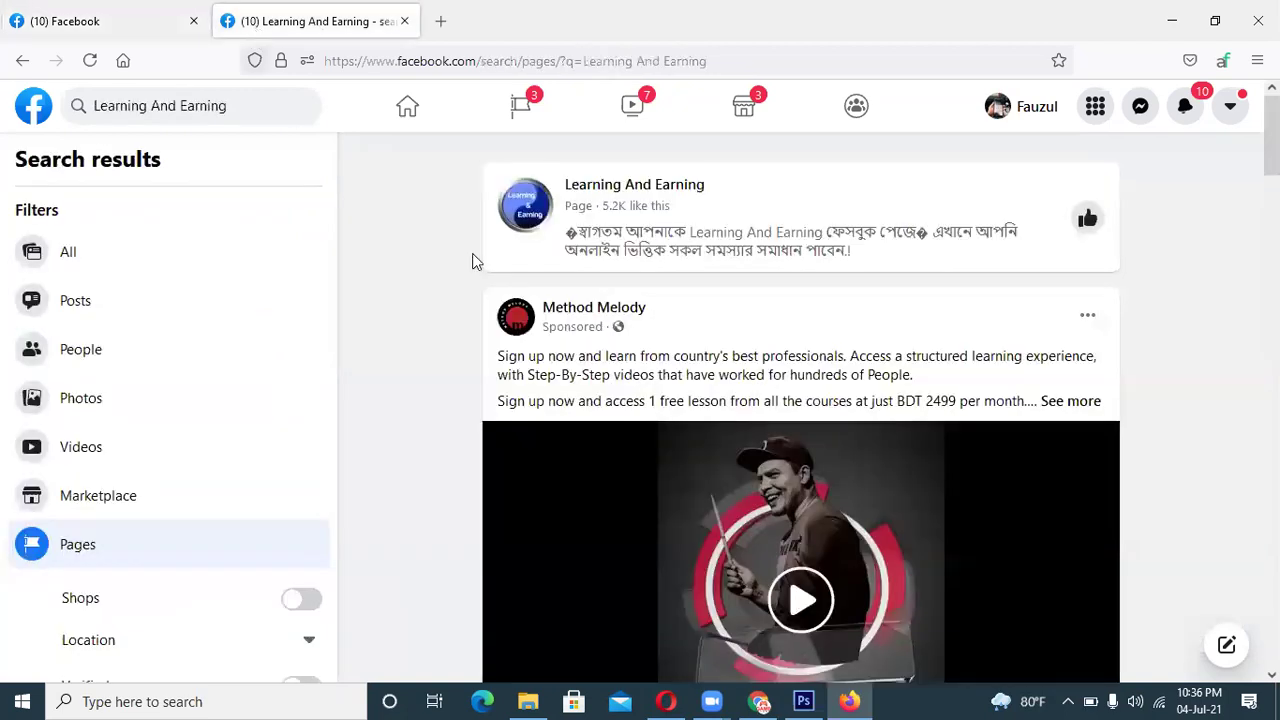
{"action": "left_click", "coordinate": [663, 190]}
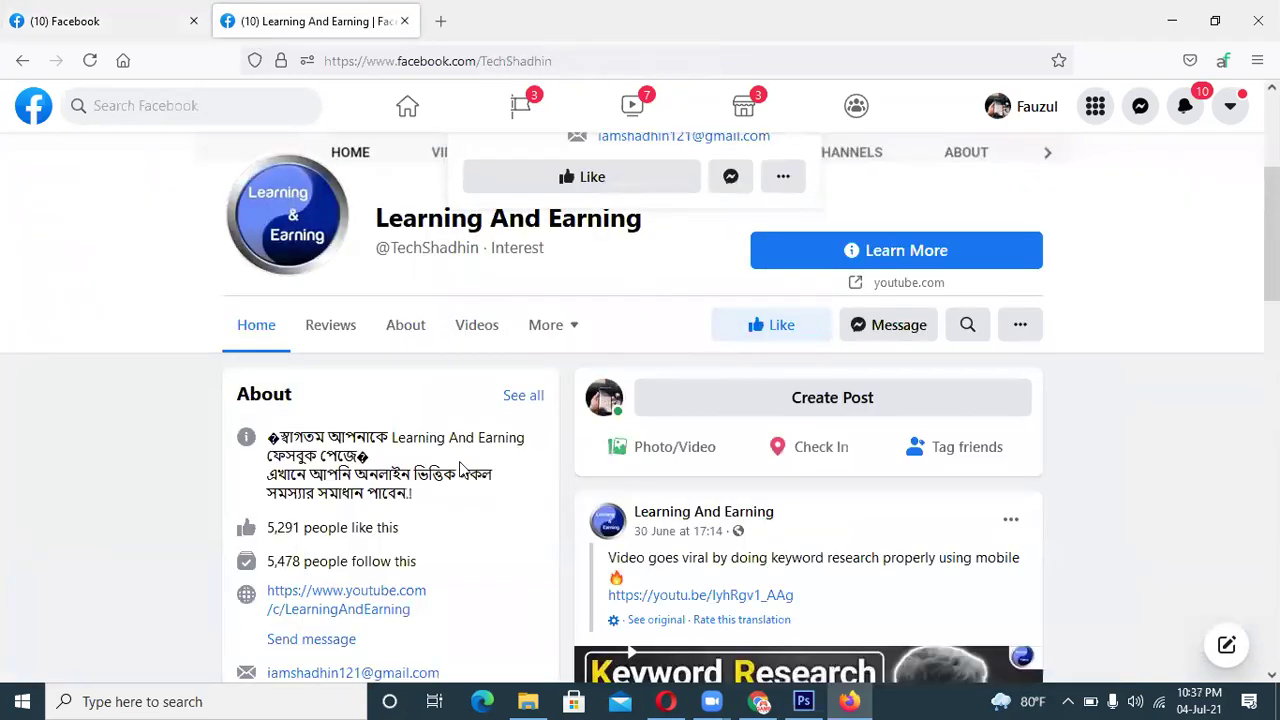
{"action": "left_click_drag", "start_coordinate": [417, 494], "coordinate": [270, 440]}
{"action": "key", "text": "ctrl+c"}
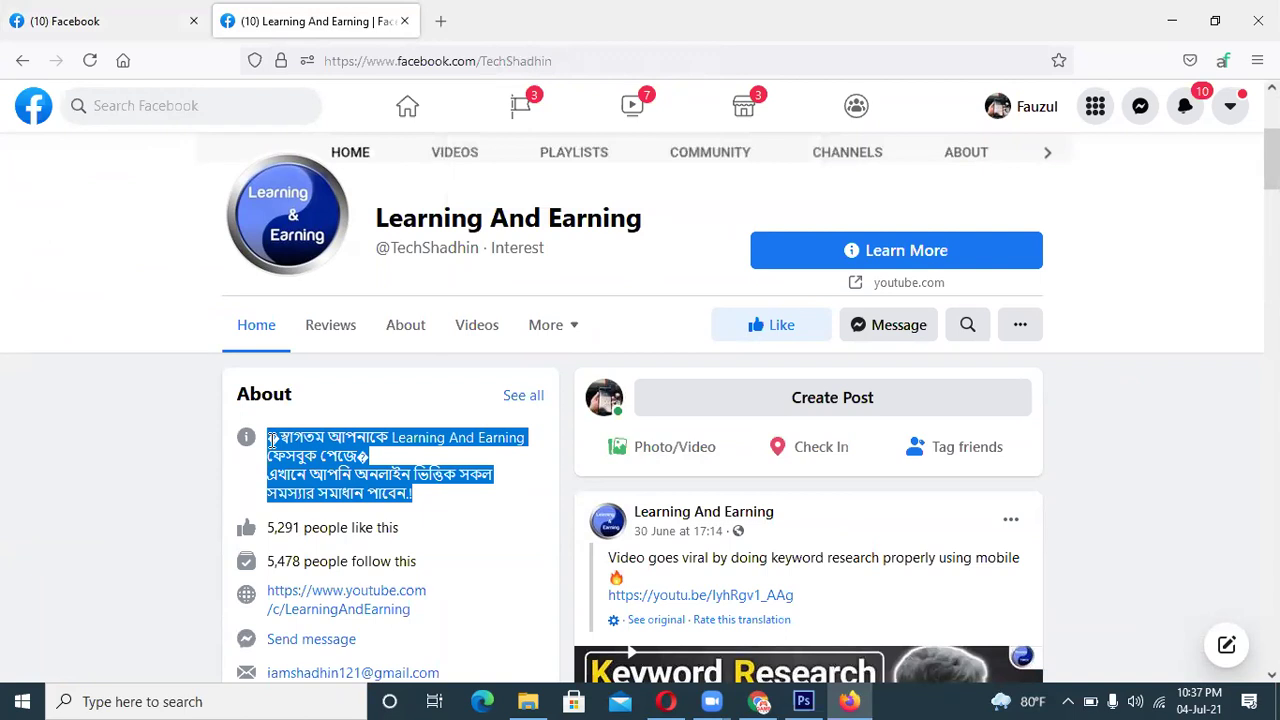
Paste the copied text as the Description in the Page creation form and create the Page
{"action": "left_click", "coordinate": [98, 10]}
{"action": "left_click", "coordinate": [106, 500]}
{"action": "key", "text": "ctrl+v"}
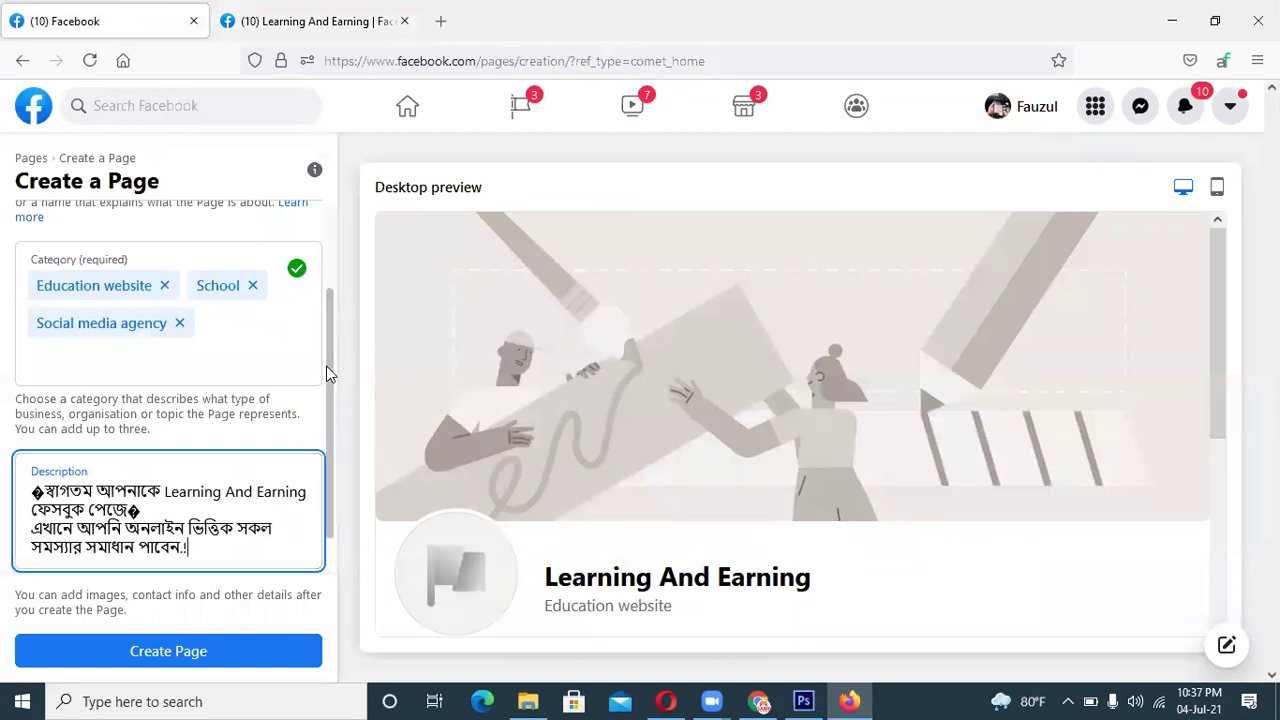
{"action": "scroll", "coordinate": [335, 378], "scroll_direction": "down", "scroll_amount": 1}
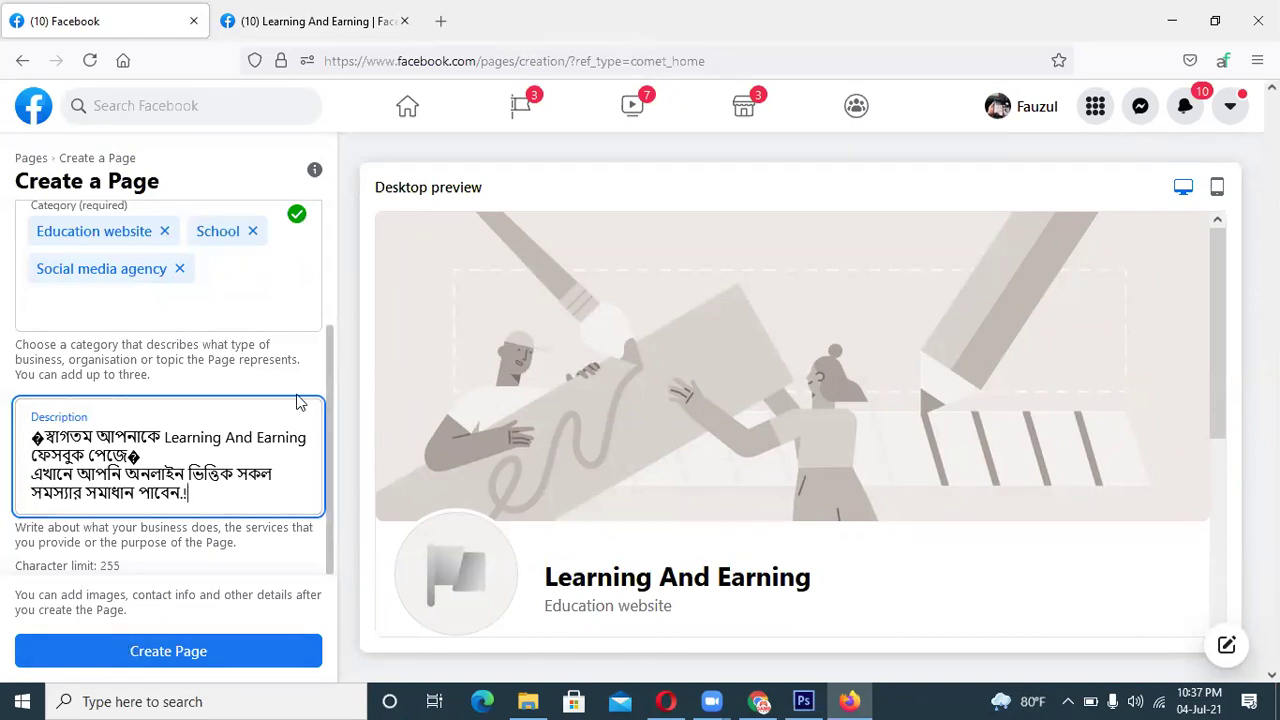
{"action": "scroll", "coordinate": [330, 360], "scroll_direction": "up", "scroll_amount": 3}
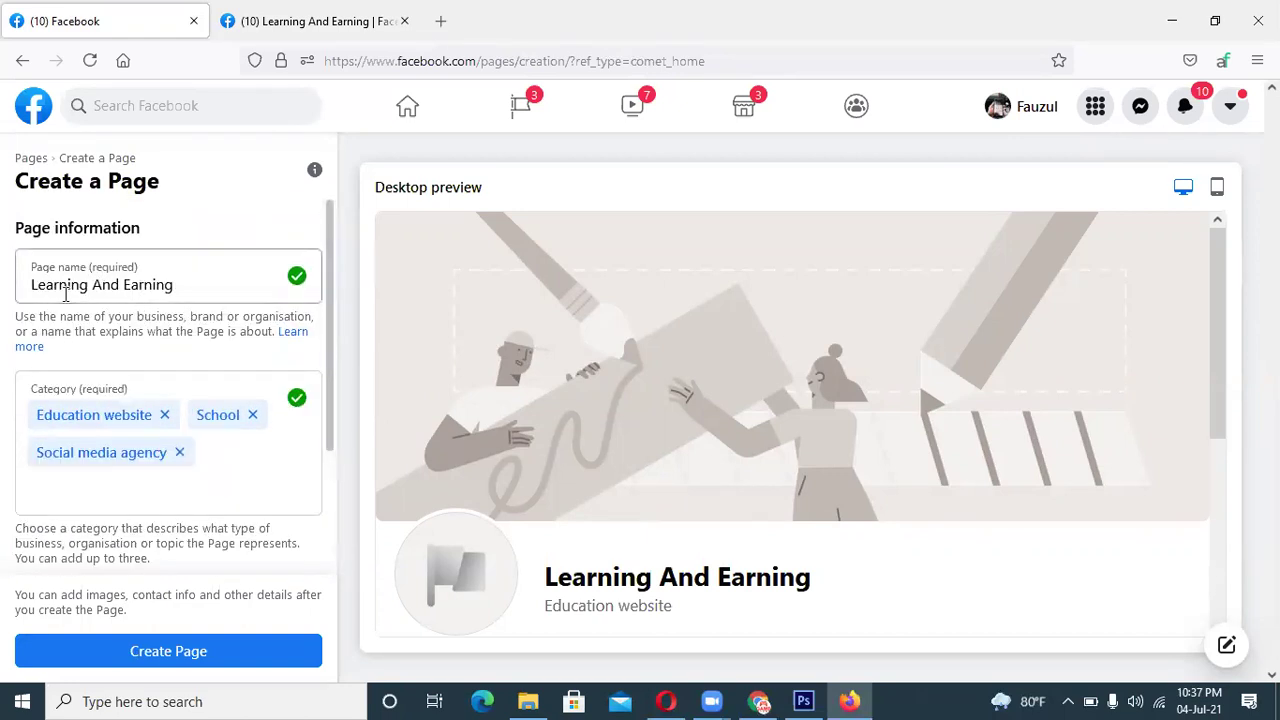
{"action": "left_click", "coordinate": [164, 660]}
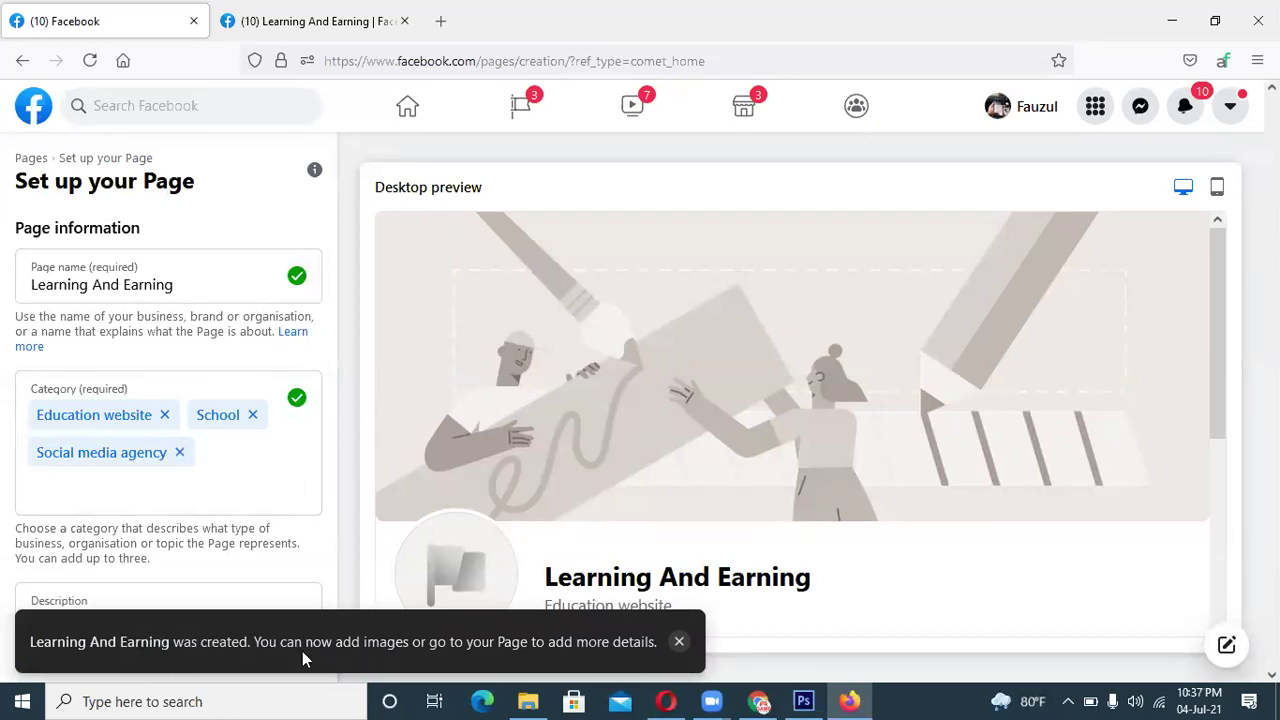
Show all managed Pages and open the newly created "Learning And Earning" Page
{"action": "left_click", "coordinate": [517, 110]}
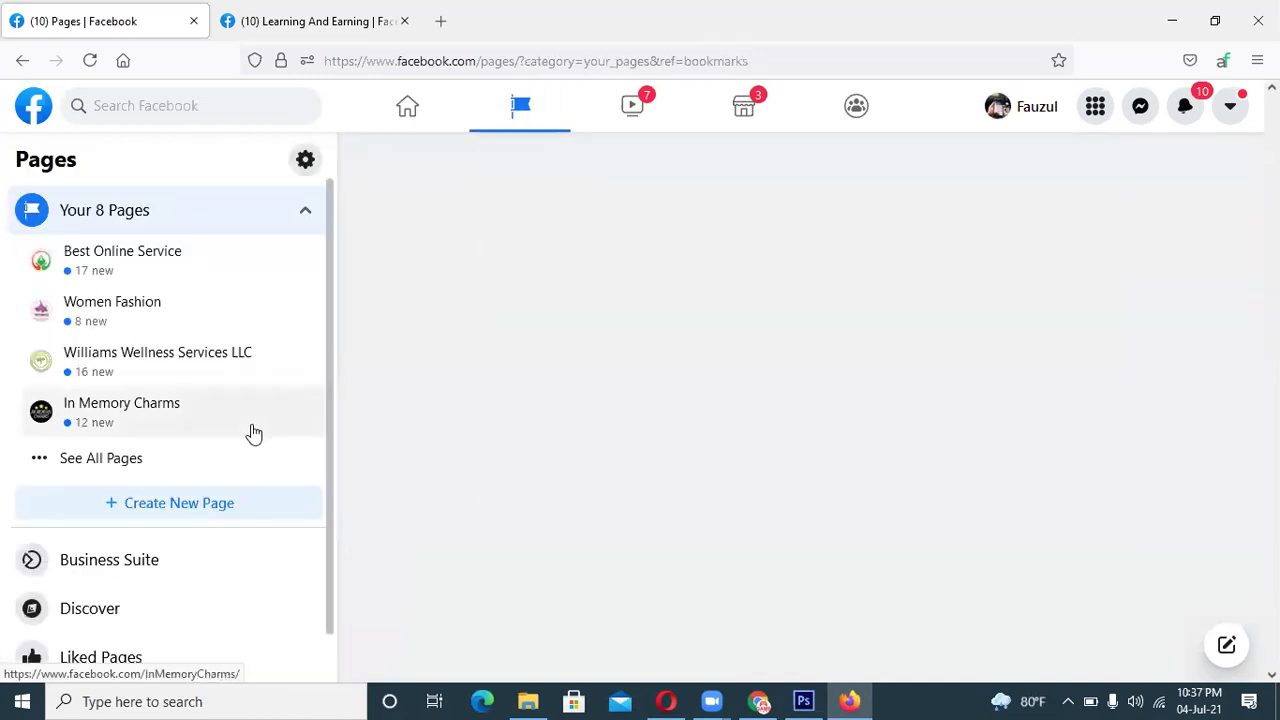
{"action": "left_click", "coordinate": [101, 460]}
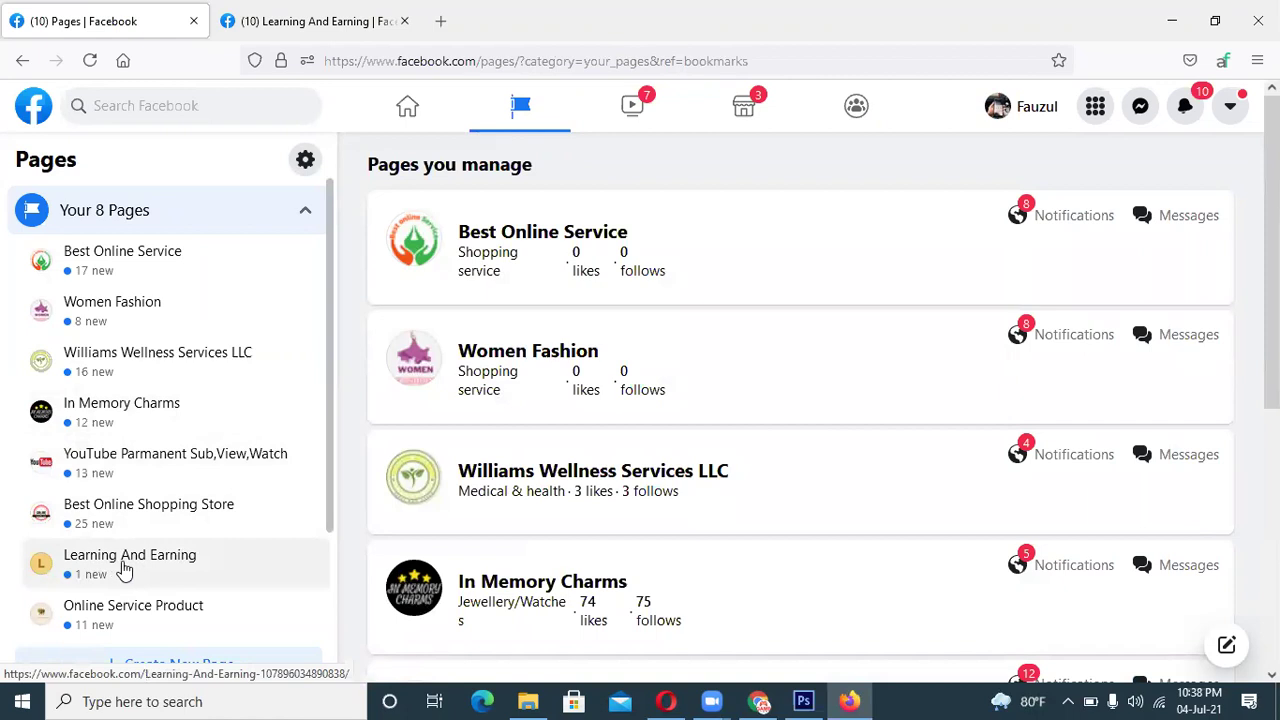
{"action": "left_click", "coordinate": [145, 566]}
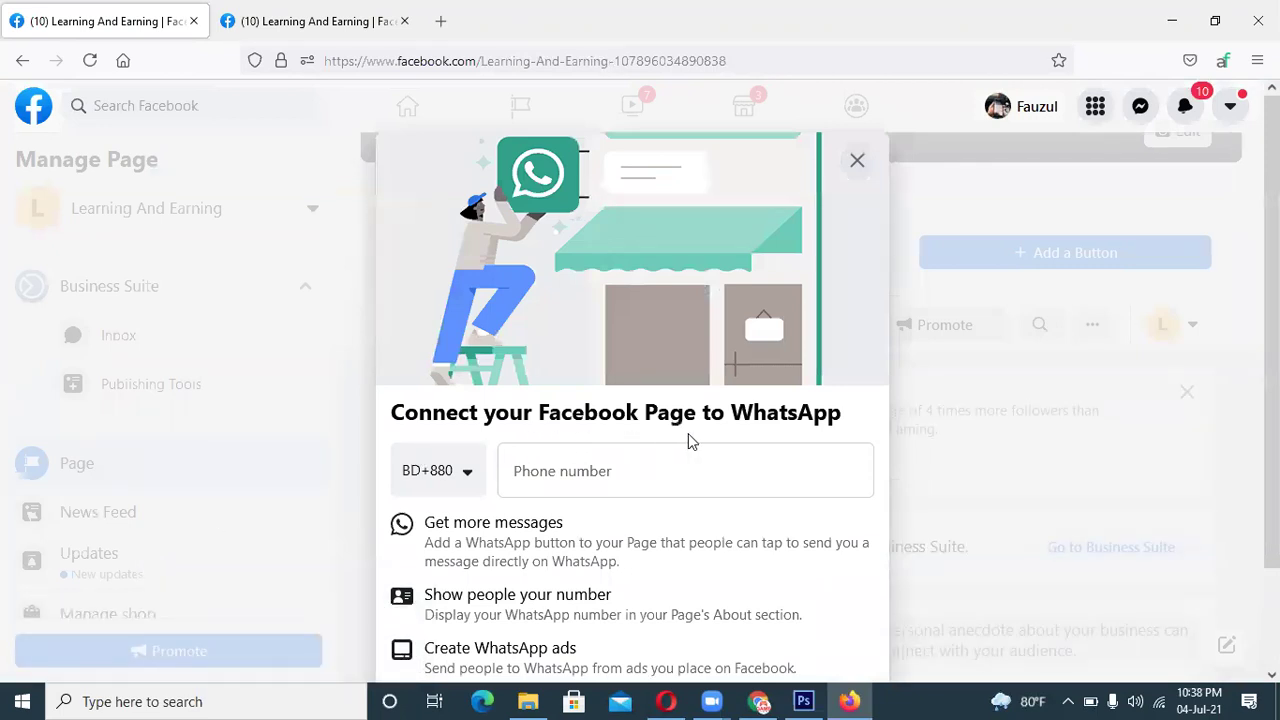
Start filling in the phone number for connecting the Page to WhatsApp
{"action": "scroll", "coordinate": [727, 421], "scroll_direction": "down", "scroll_amount": 2}
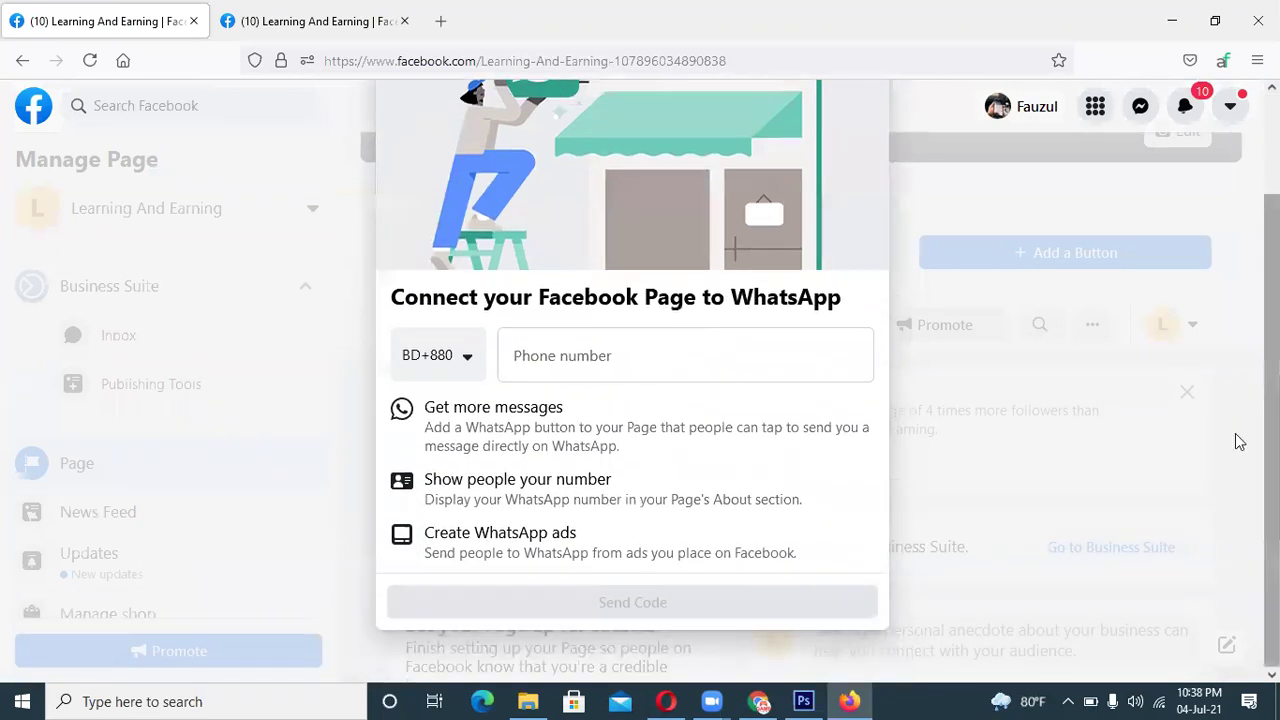
{"action": "left_click", "coordinate": [661, 343]}
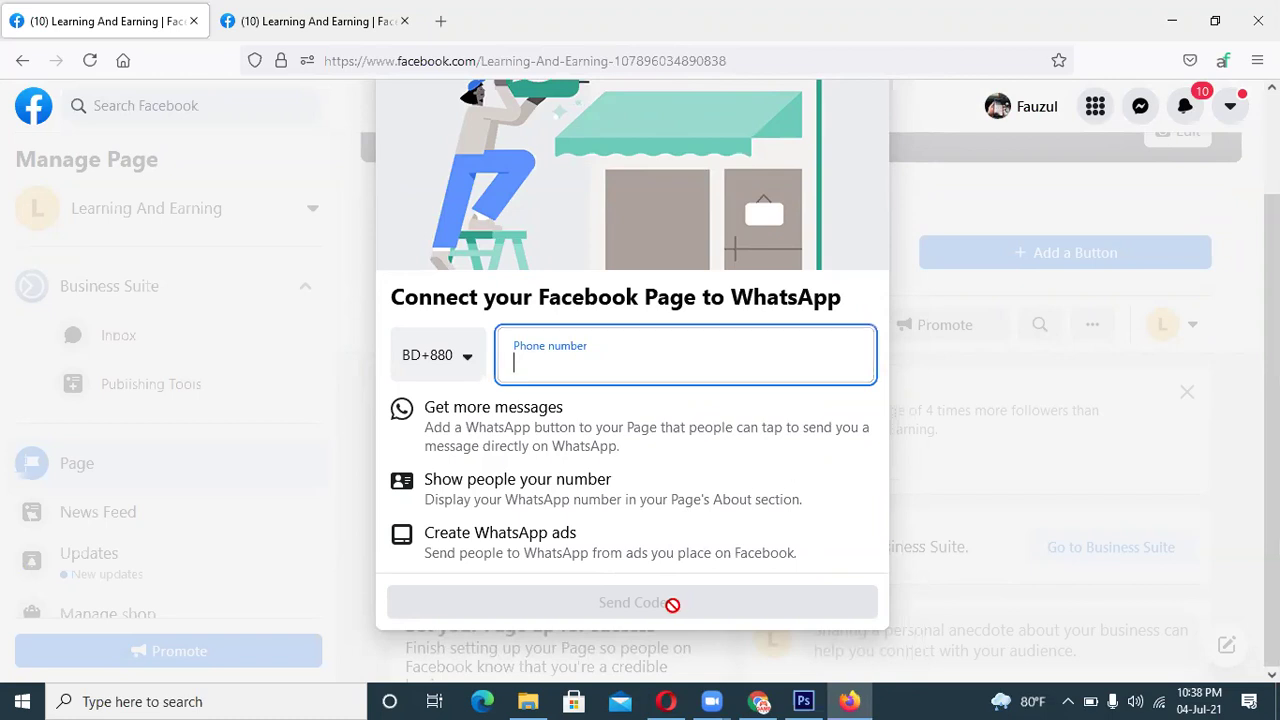